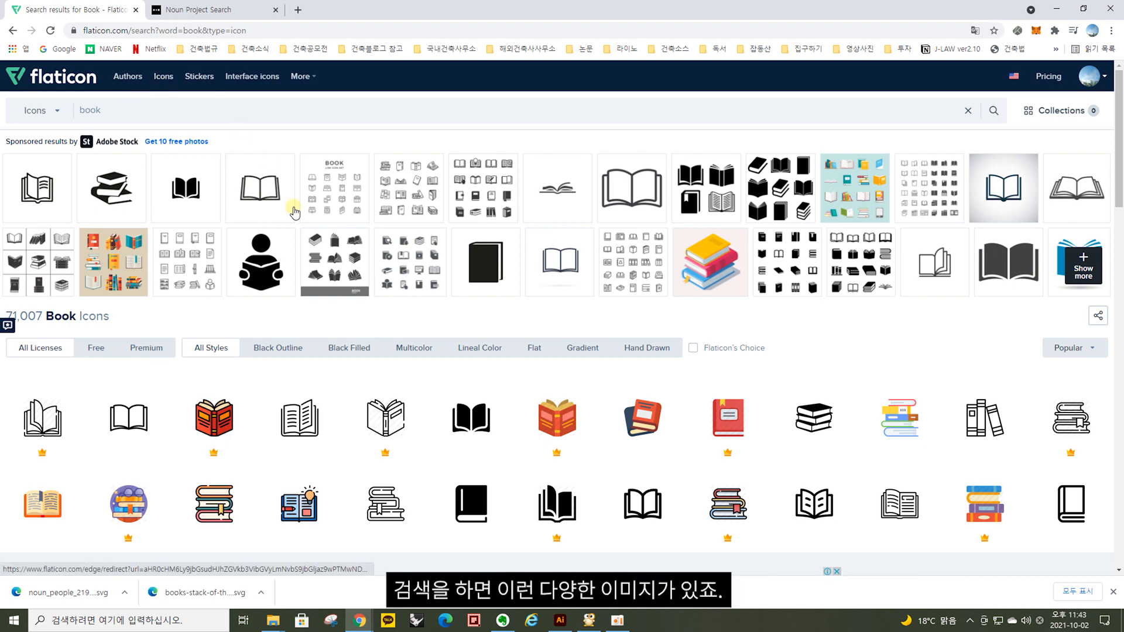
- Browse the book icon results and open the Books Stack Of Three free icon
{"action": "scroll", "coordinate": [750, 422], "scroll_direction": "down", "scroll_amount": 10}
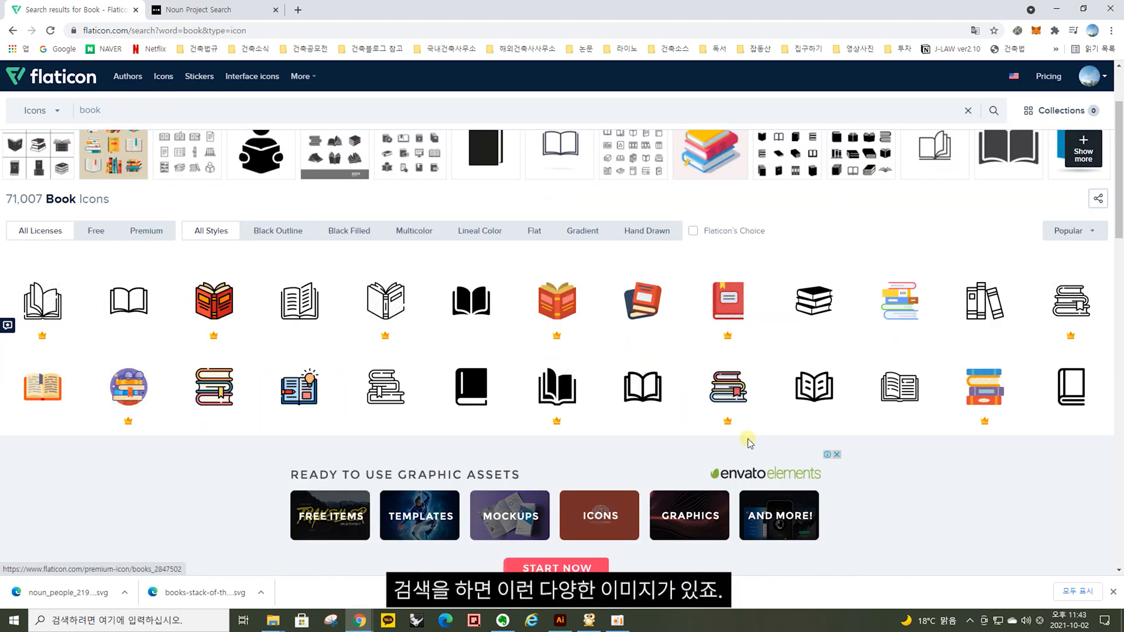
{"action": "scroll", "coordinate": [729, 436], "scroll_direction": "down", "scroll_amount": 4}
{"action": "scroll", "coordinate": [728, 430], "scroll_direction": "up", "scroll_amount": 4}
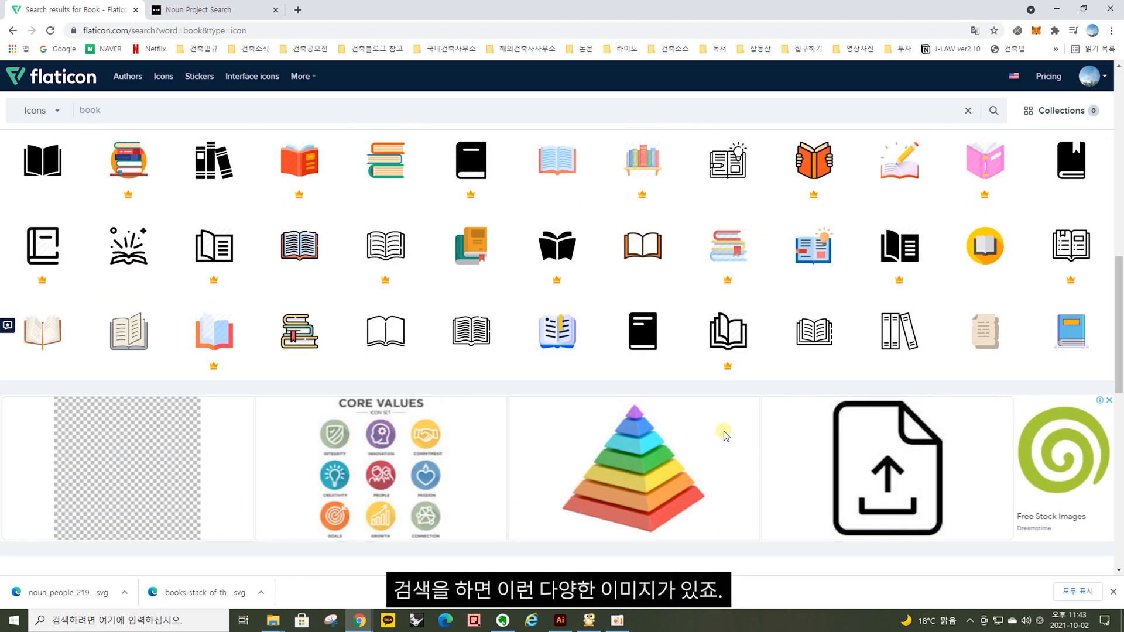
{"action": "scroll", "coordinate": [712, 343], "scroll_direction": "up", "scroll_amount": 8}
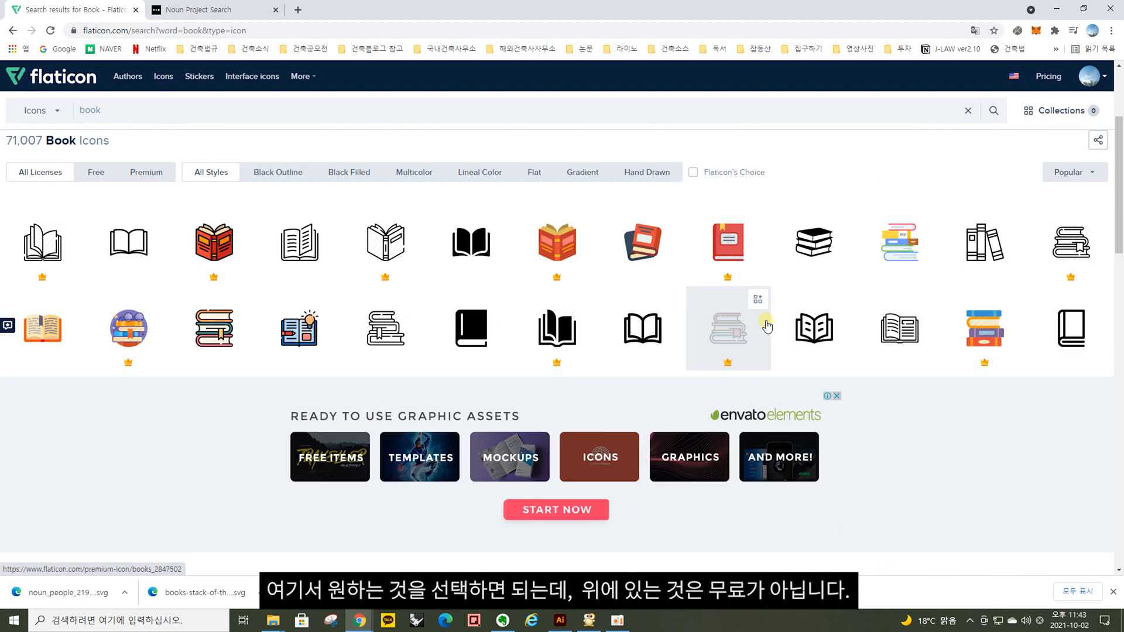
{"action": "scroll", "coordinate": [739, 277], "scroll_direction": "up", "scroll_amount": 2}
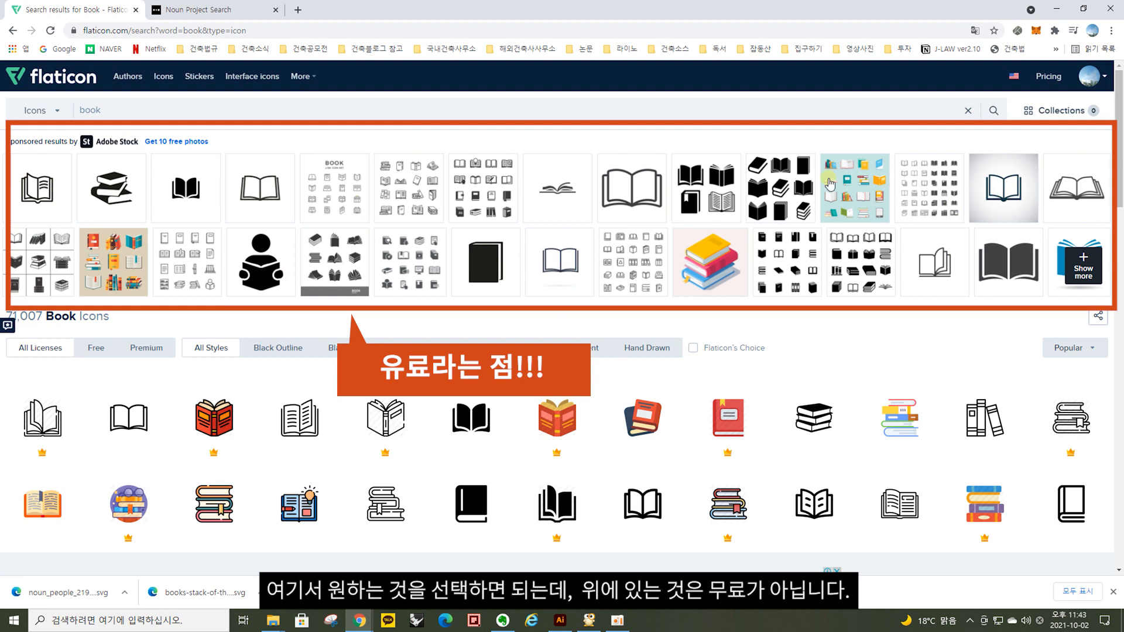
{"action": "scroll", "coordinate": [475, 312], "scroll_direction": "down", "scroll_amount": 2}
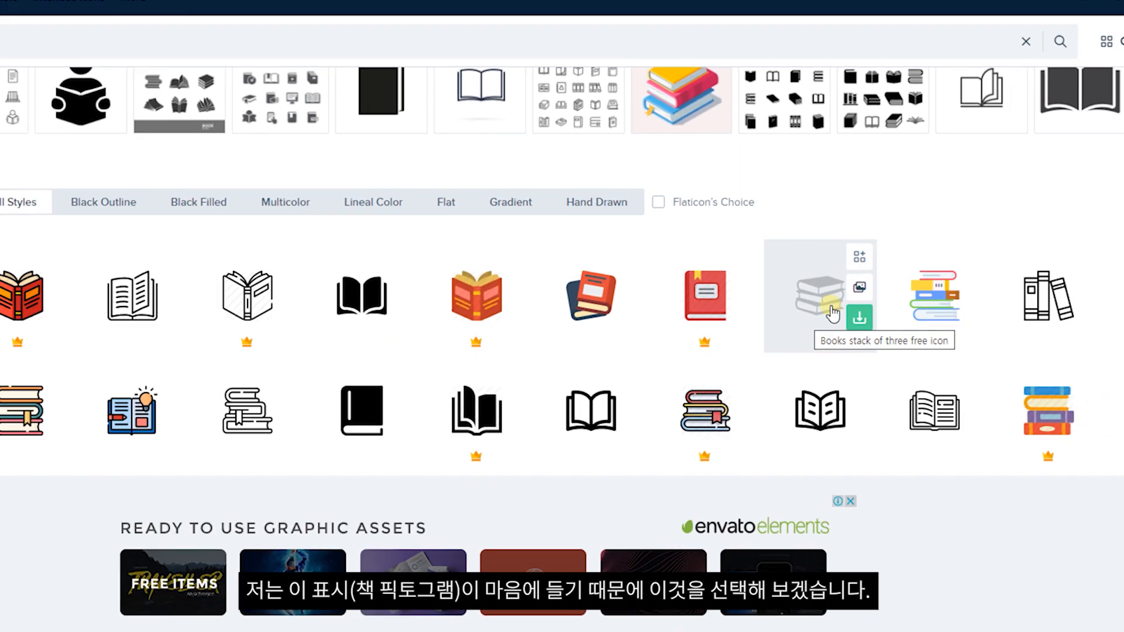
{"action": "left_click", "coordinate": [849, 313]}
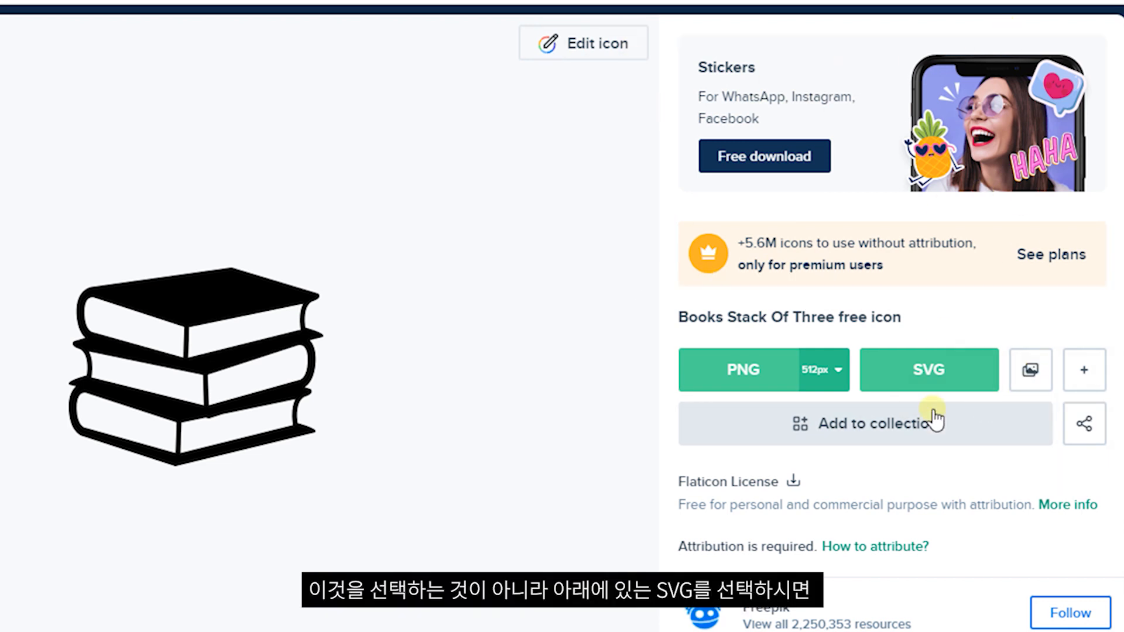
- Download the Books Stack Of Three icon as SVG with the free download option and dismiss the attribution reminder
{"action": "left_click", "coordinate": [937, 386]}
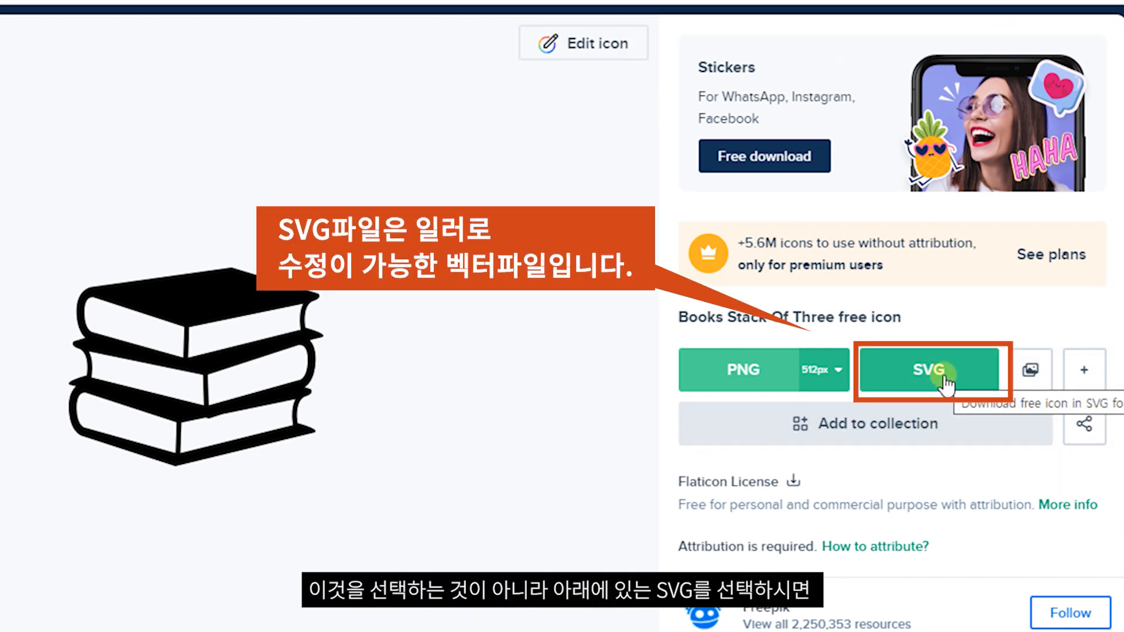
{"action": "left_click", "coordinate": [949, 368]}
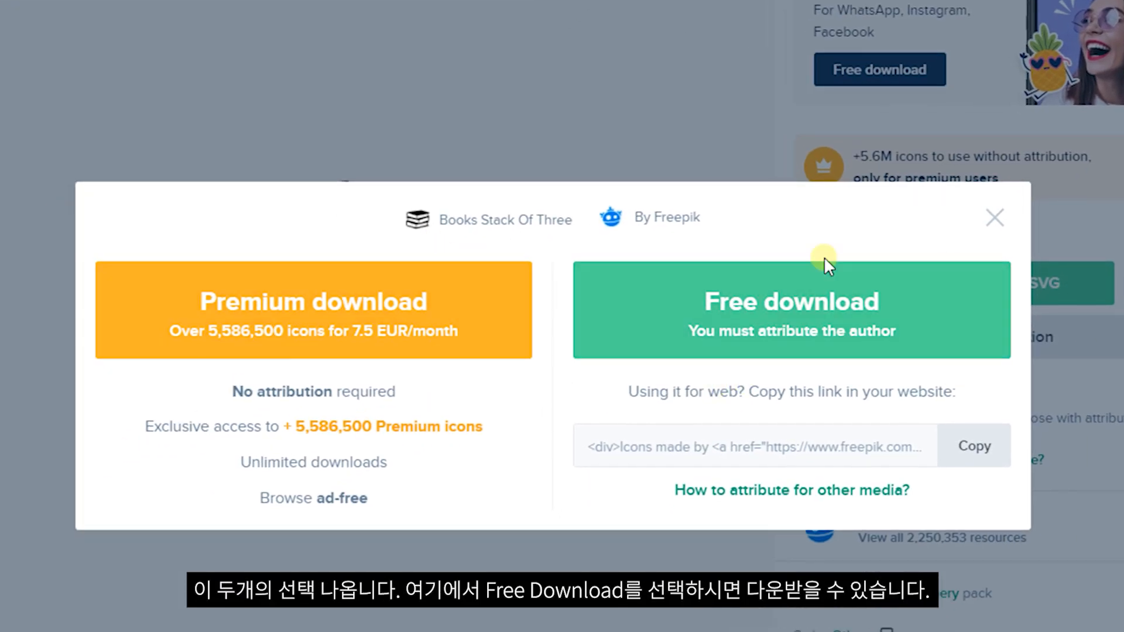
{"action": "left_click", "coordinate": [894, 335]}
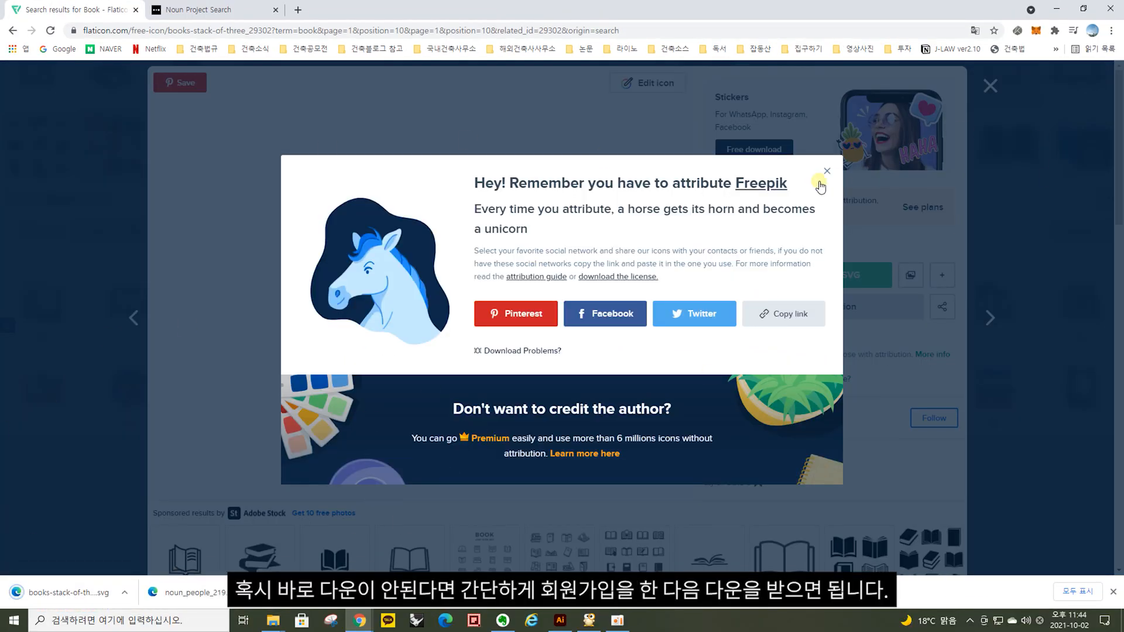
{"action": "left_click", "coordinate": [826, 173]}
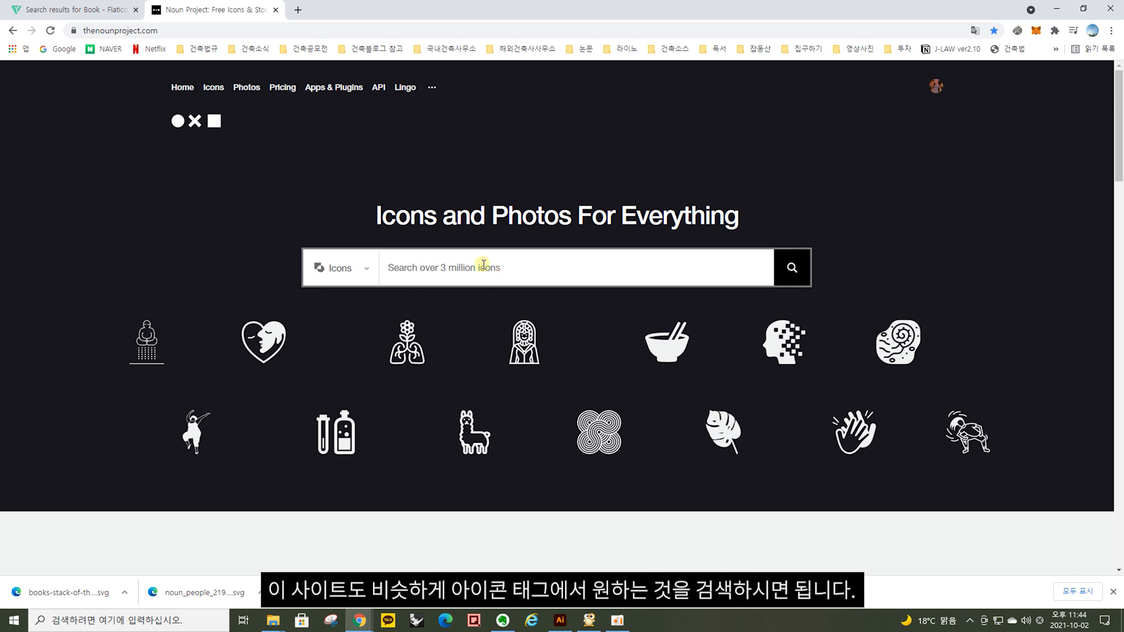
- Search the Noun Project icons for people
{"action": "left_click", "coordinate": [452, 267]}
{"action": "left_click", "coordinate": [452, 266]}
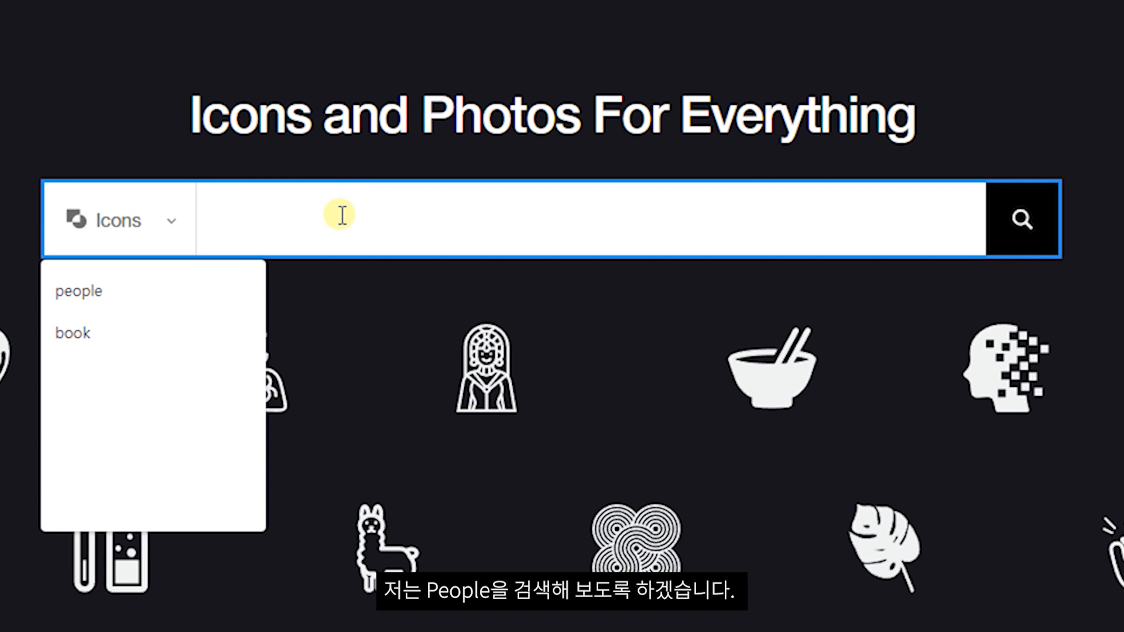
{"action": "left_click", "coordinate": [122, 303]}
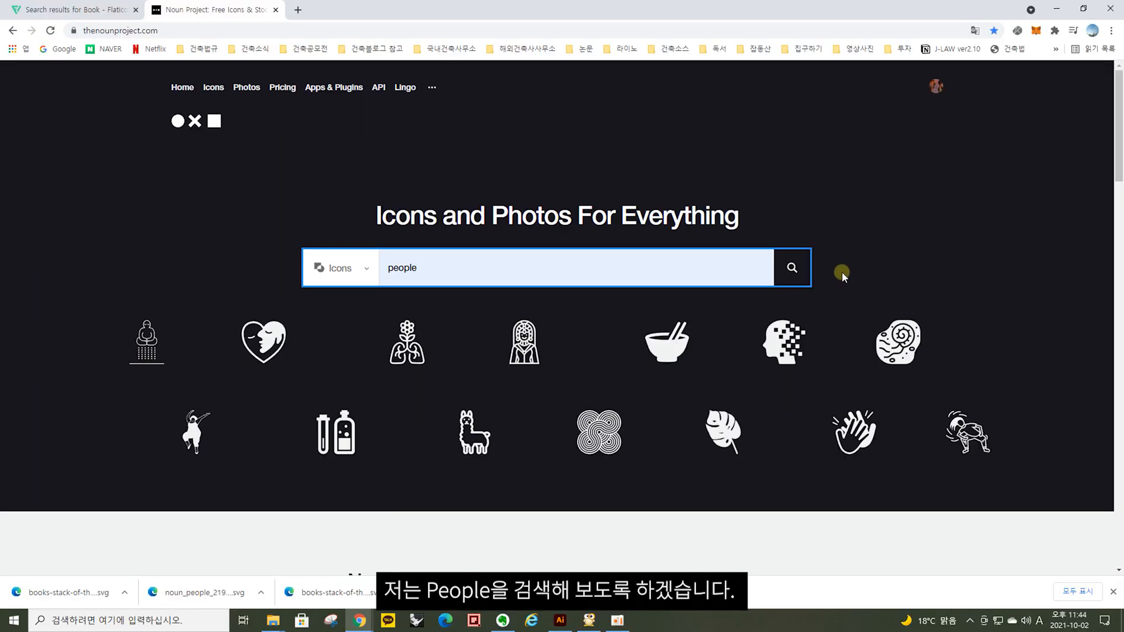
{"action": "left_click", "coordinate": [800, 273]}
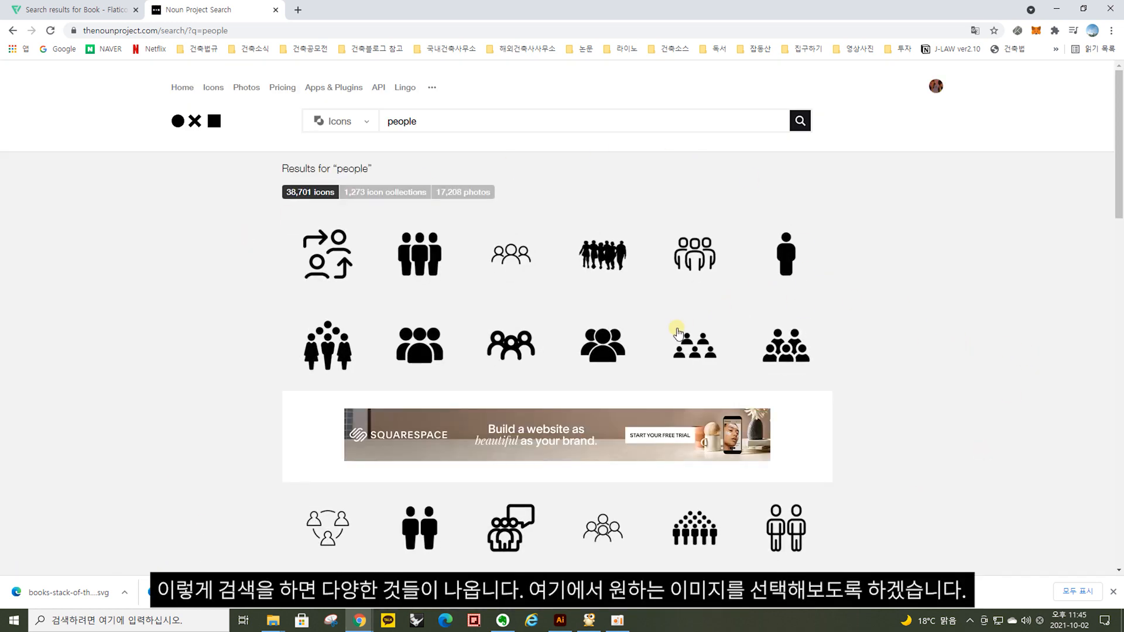
- Get the solid three-person group icon with the Basic Download option and continue to its download
{"action": "left_click", "coordinate": [611, 343]}
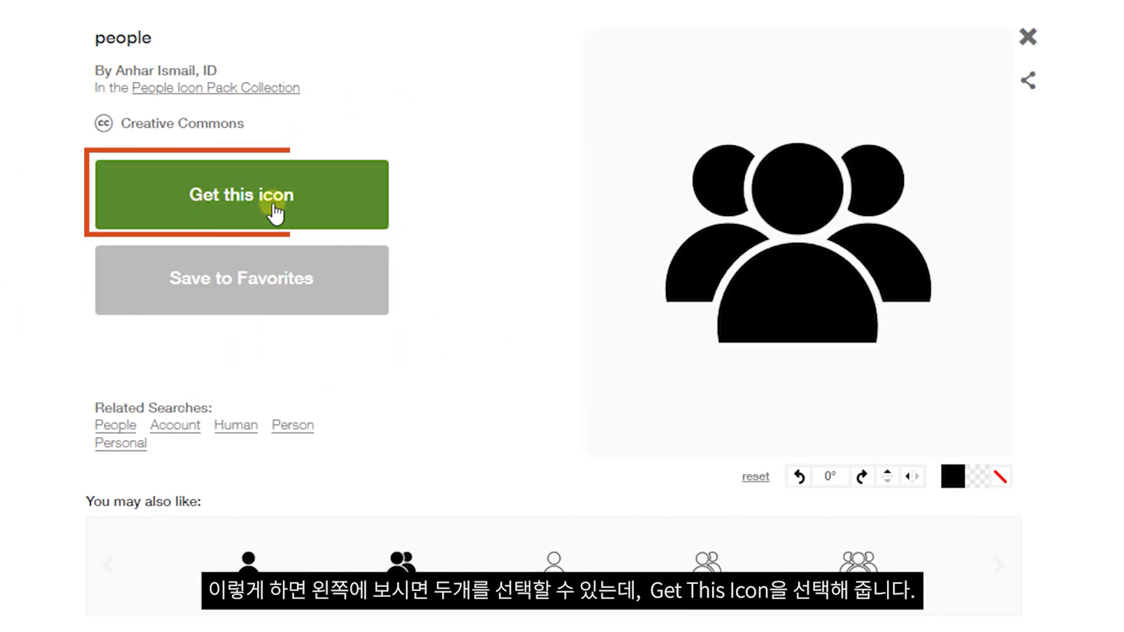
{"action": "left_click", "coordinate": [237, 195]}
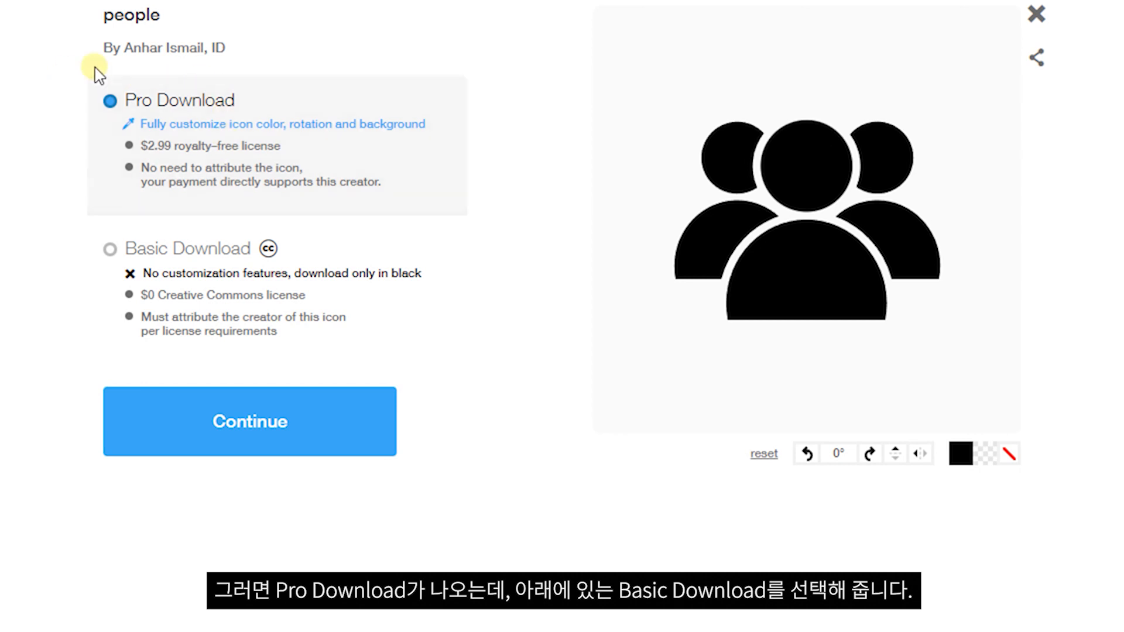
{"action": "left_click", "coordinate": [185, 249]}
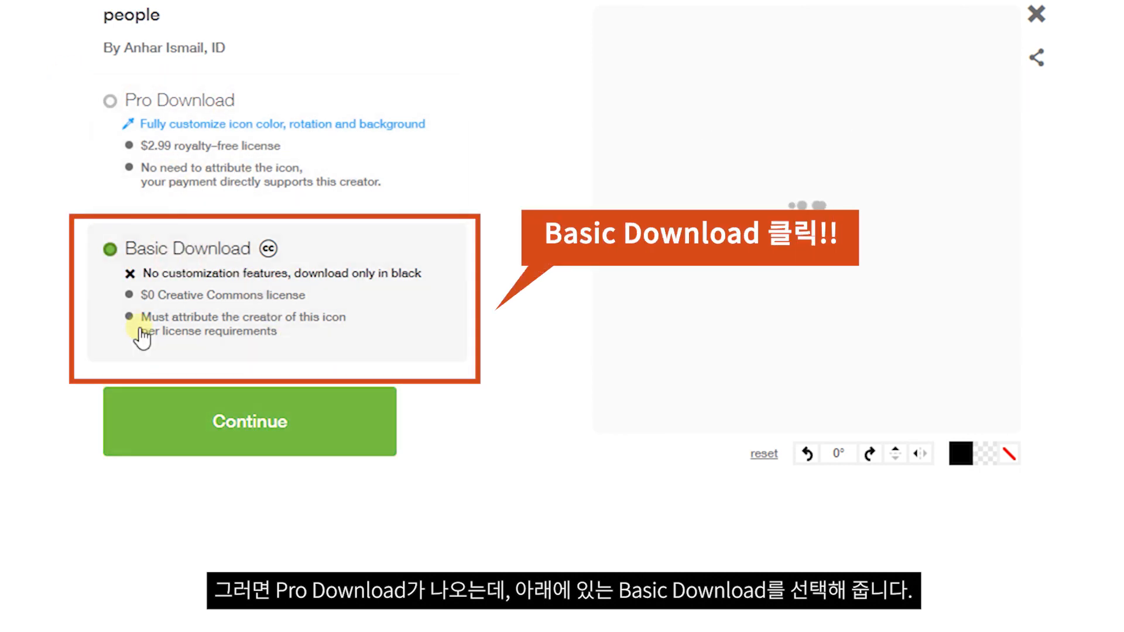
{"action": "left_click", "coordinate": [282, 436]}
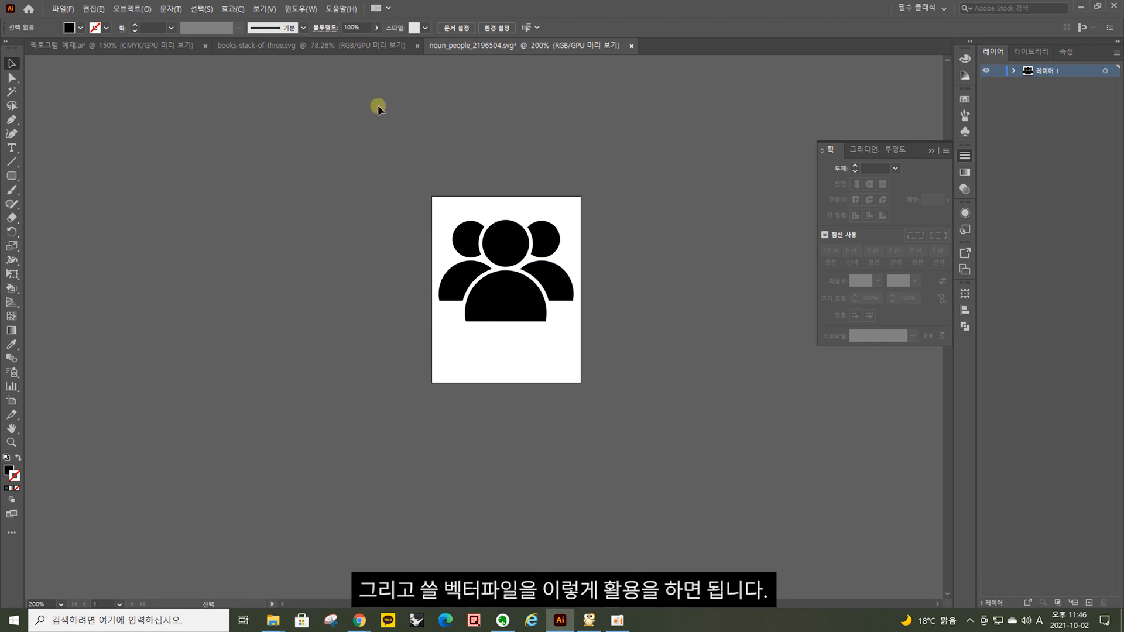
- In Illustrator, cut the entire stacked-books artwork from books-stack-of-three.svg
{"action": "left_click", "coordinate": [346, 48]}
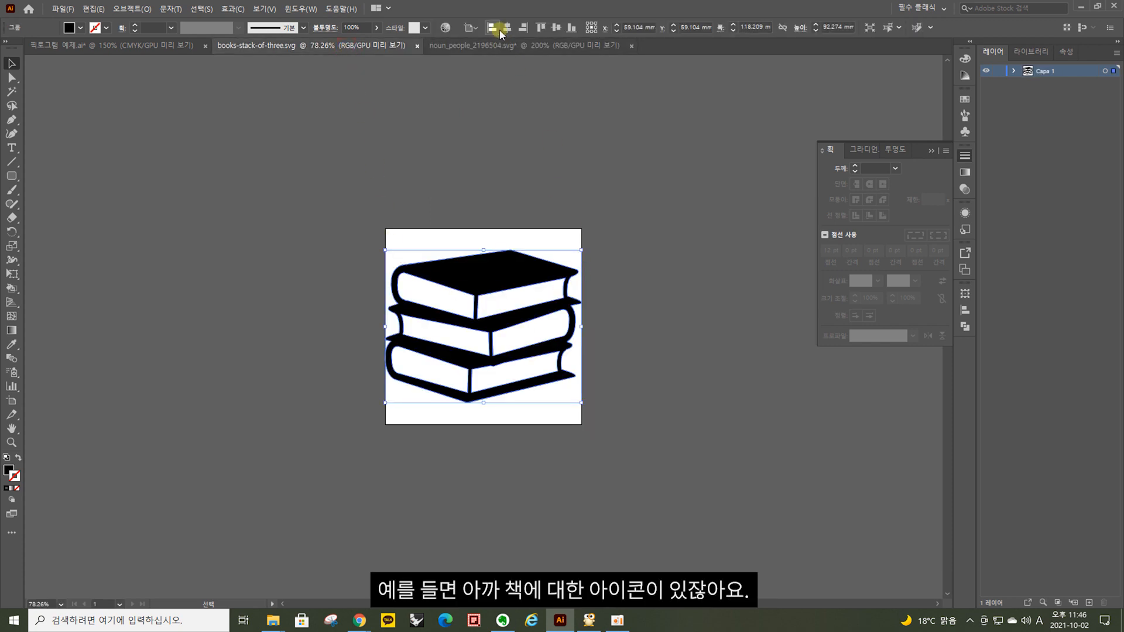
{"action": "left_click", "coordinate": [616, 428]}
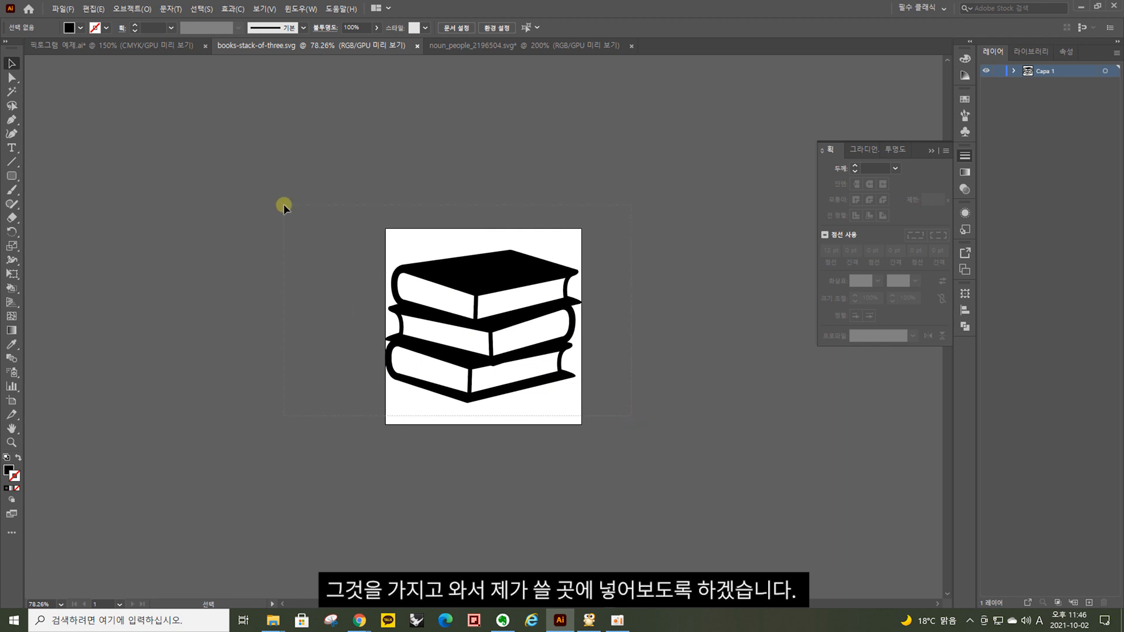
{"action": "key", "text": "ctrl+a"}
{"action": "key", "text": "ctrl+x"}
- Paste the stacked-books artwork into 픽토그램 예제.ai near the pictogram grid
{"action": "left_click", "coordinate": [170, 52]}
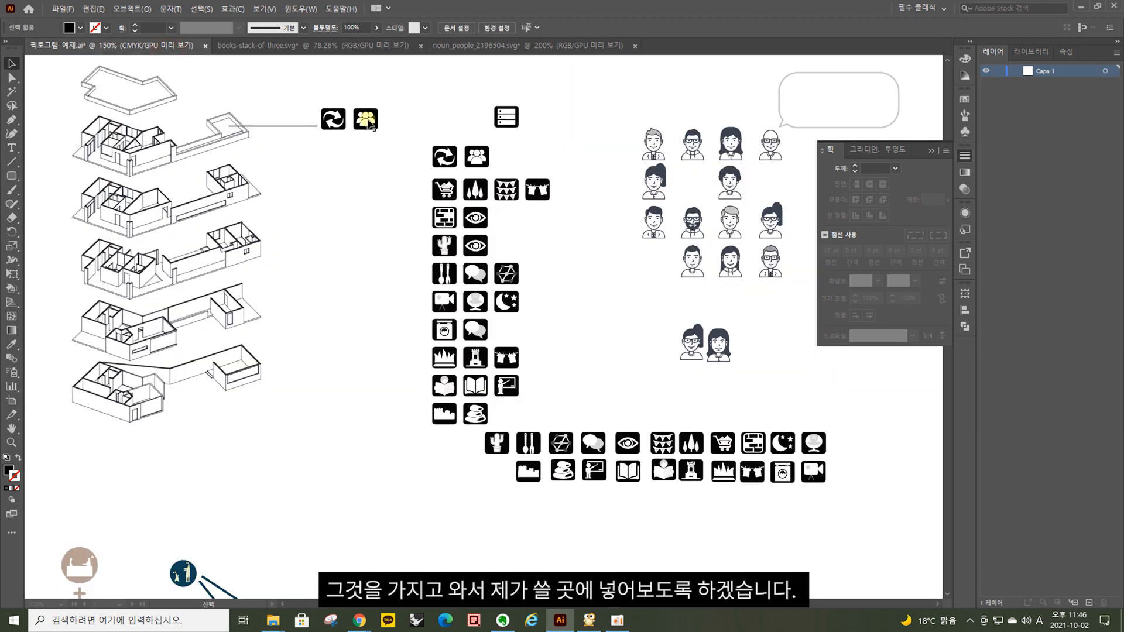
{"action": "left_click_drag", "start_coordinate": [336, 210], "coordinate": [416, 305]}
{"action": "left_click", "coordinate": [436, 220]}
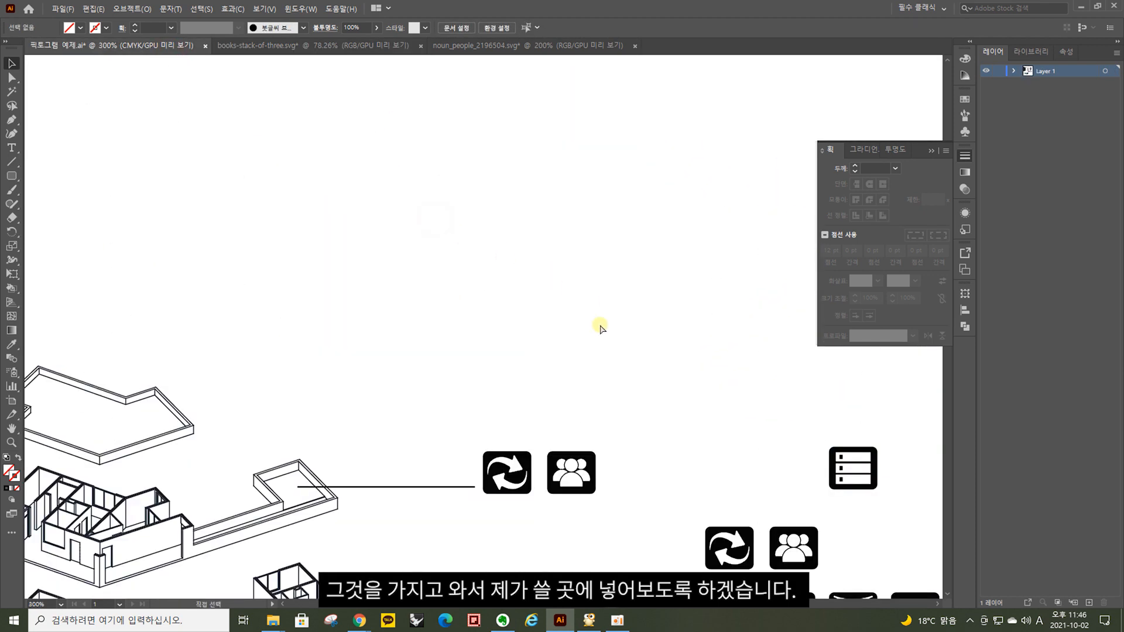
{"action": "left_click_drag", "start_coordinate": [671, 425], "coordinate": [471, 334]}
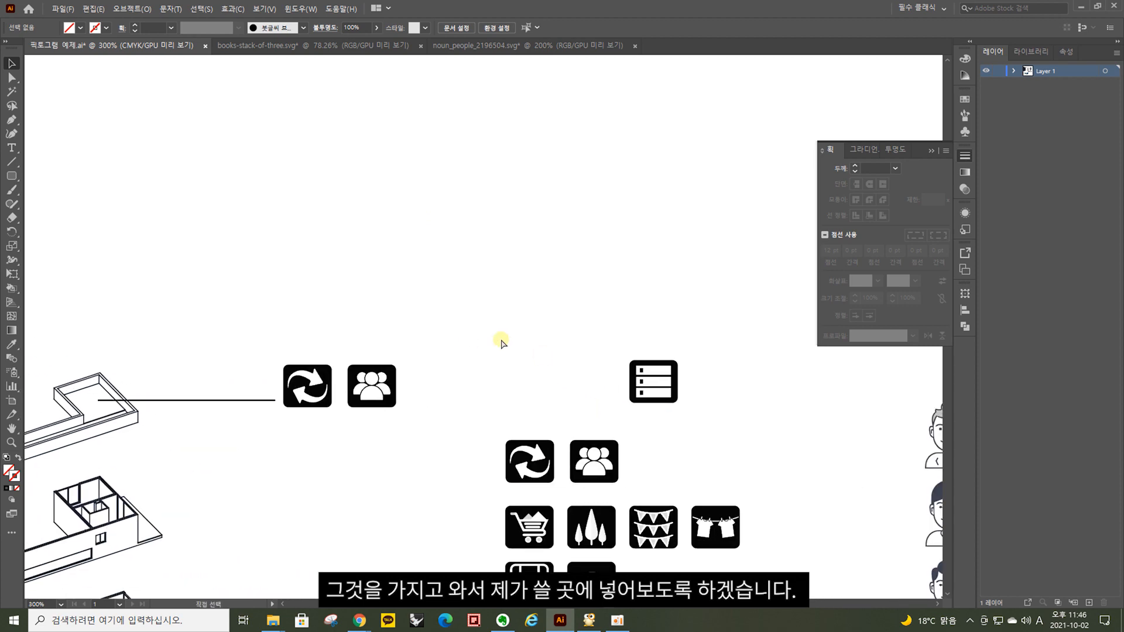
{"action": "key", "text": "ctrl+v"}
{"action": "left_click", "coordinate": [478, 315], "text": "ctrl+alt"}
{"action": "left_click", "coordinate": [479, 315], "text": "ctrl+alt"}
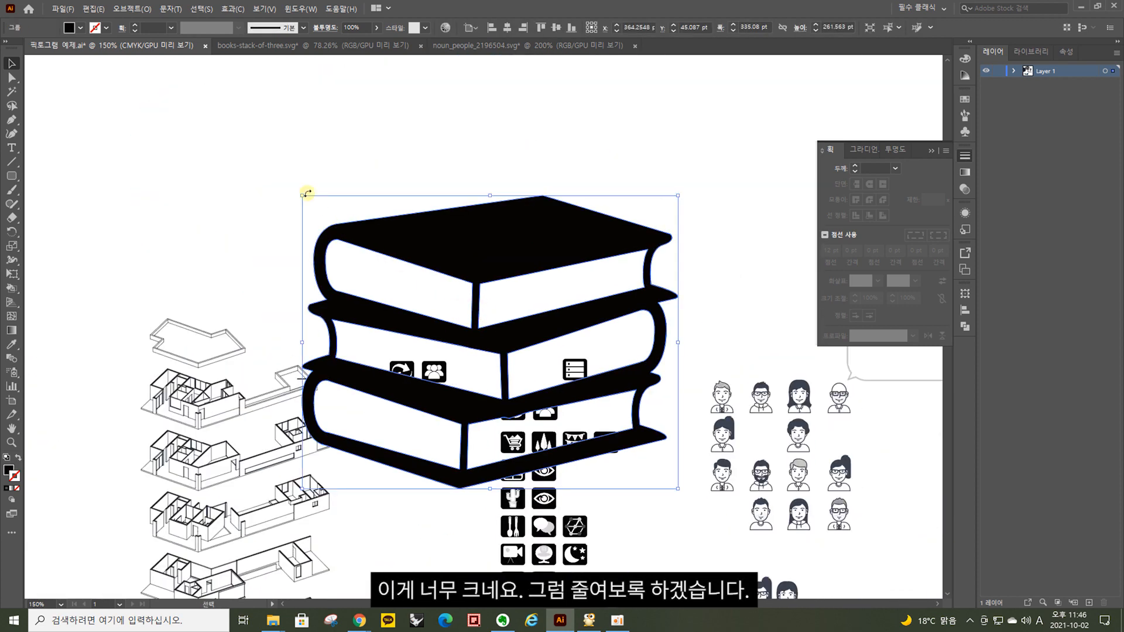
- Shrink the stacked-books icon to about the size of the existing pictograms and move it to the empty area above the grid
{"action": "left_click_drag", "start_coordinate": [299, 195], "coordinate": [587, 455]}
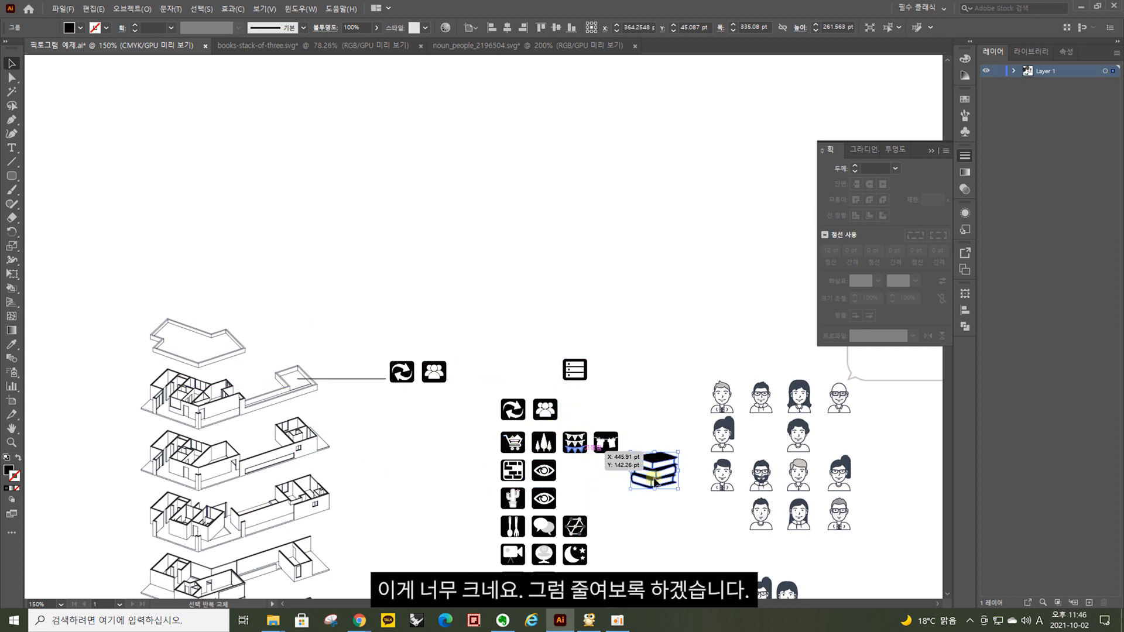
{"action": "left_click_drag", "start_coordinate": [667, 467], "coordinate": [535, 328]}
{"action": "left_click", "coordinate": [523, 330], "text": "ctrl"}
{"action": "left_click", "coordinate": [429, 354], "text": "ctrl"}
{"action": "left_click", "coordinate": [431, 353], "text": "ctrl"}
{"action": "left_click_drag", "start_coordinate": [677, 296], "coordinate": [597, 287]}
{"action": "left_click", "coordinate": [609, 362]}
- Group all shapes of the people icon in noun_people_2196504.svg and copy the group
{"action": "left_click", "coordinate": [490, 46]}
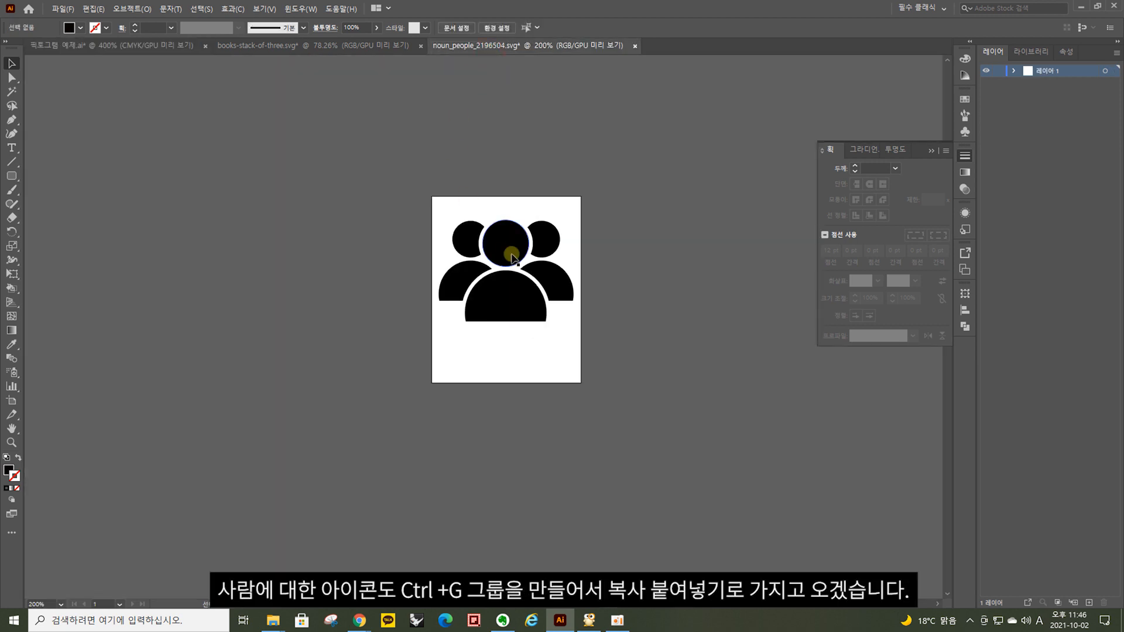
{"action": "left_click", "coordinate": [515, 283]}
{"action": "left_click_drag", "start_coordinate": [638, 338], "coordinate": [392, 171]}
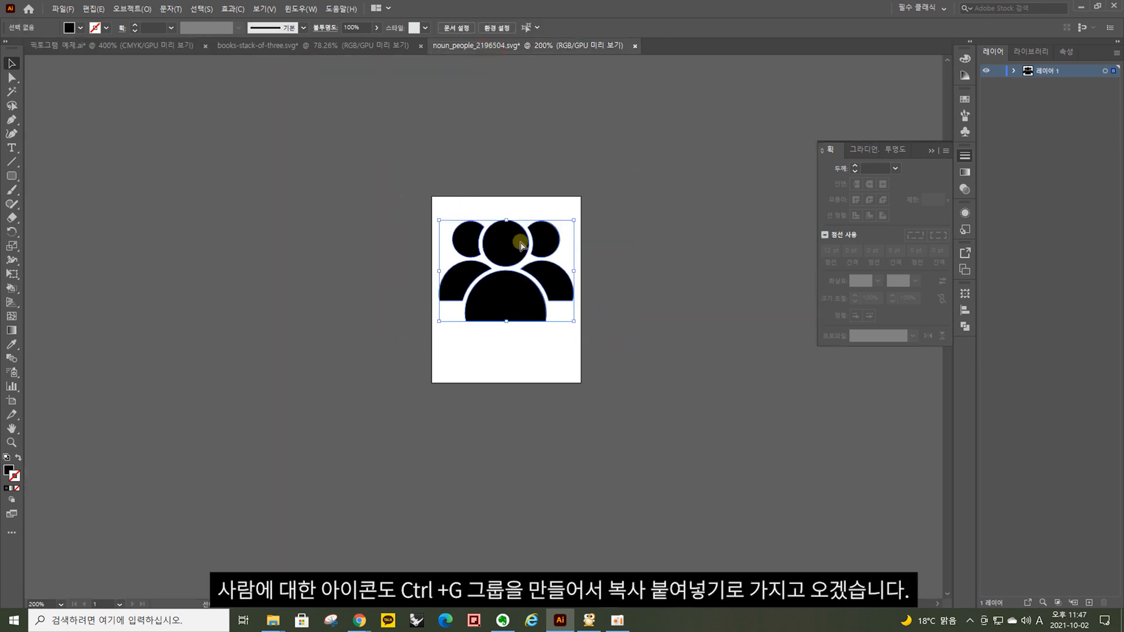
{"action": "key", "text": "ctrl+g"}
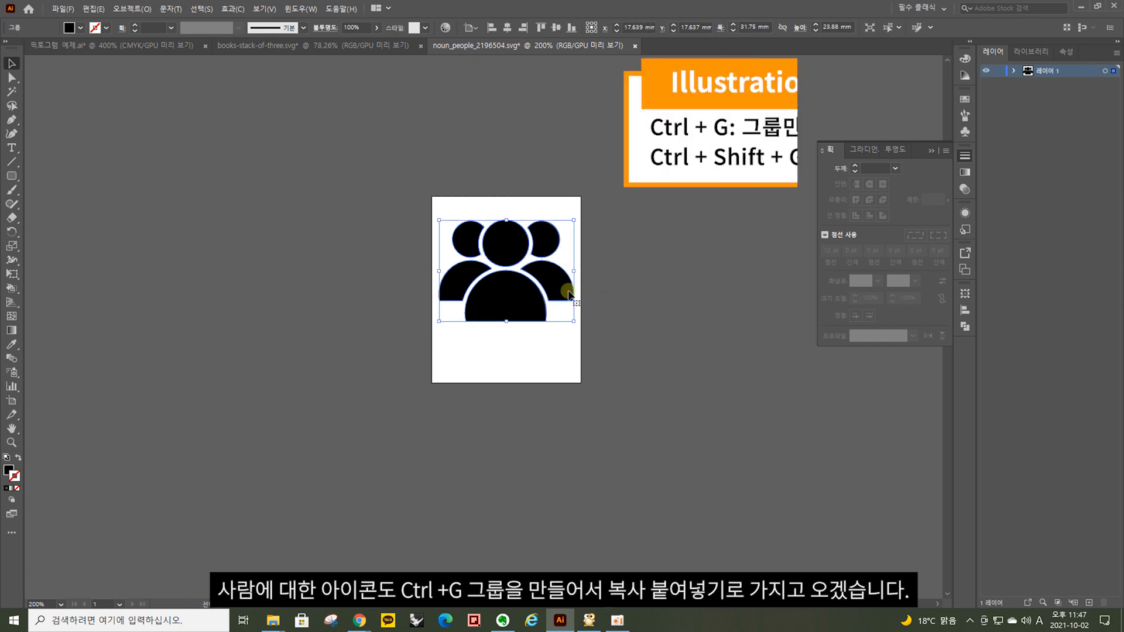
{"action": "key", "text": "ctrl+c"}
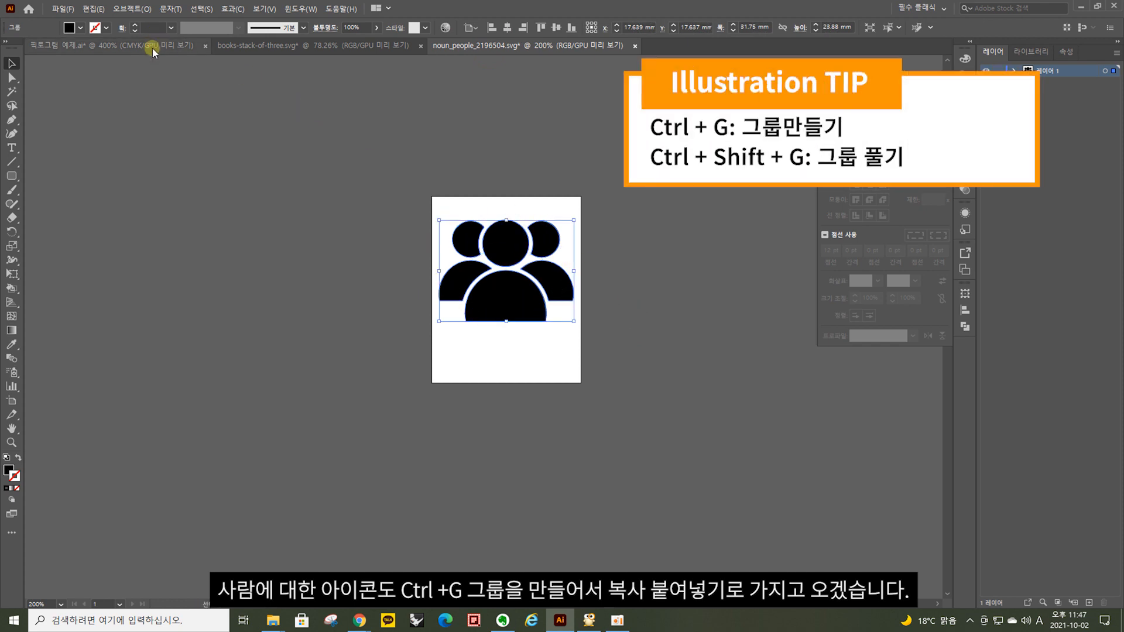
- Paste the people icon into 픽토그램 예제.ai, scaled and placed directly beside the stacked-books icon
{"action": "left_click", "coordinate": [150, 46]}
{"action": "key", "text": "ctrl+v"}
{"action": "left_click_drag", "start_coordinate": [617, 228], "coordinate": [519, 304]}
{"action": "left_click", "coordinate": [577, 357]}
{"action": "left_click_drag", "start_coordinate": [488, 344], "coordinate": [634, 282]}
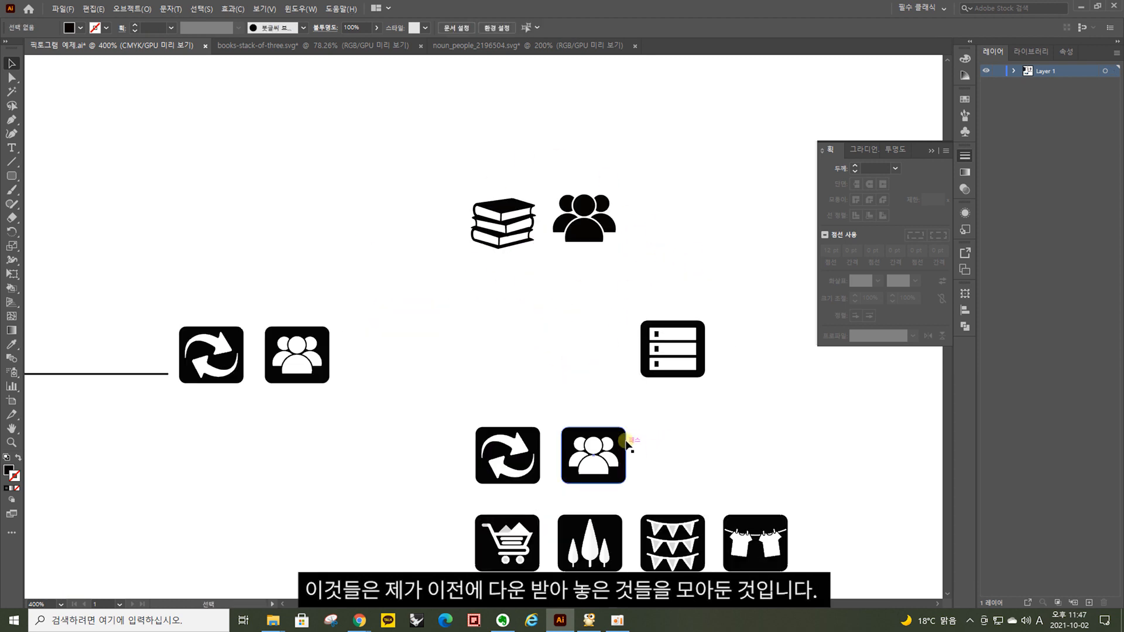
- Look through the grid of previously collected black-background pictograms and compare it with the newly added icons
{"action": "scroll", "coordinate": [683, 413], "scroll_direction": "down", "scroll_amount": 3}
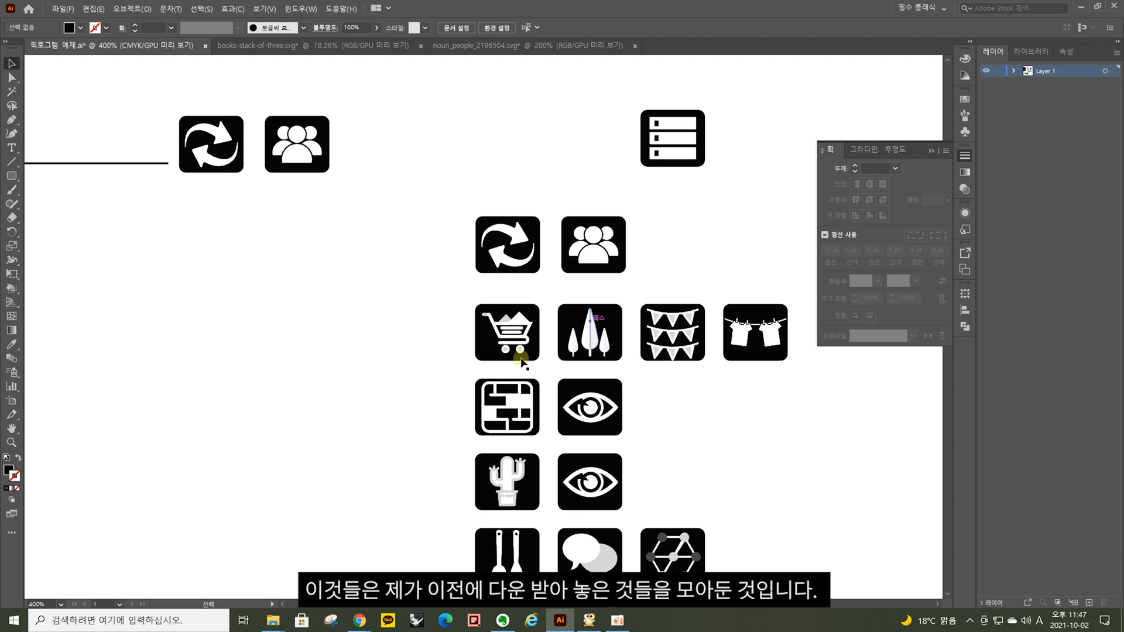
{"action": "scroll", "coordinate": [559, 316], "scroll_direction": "down", "scroll_amount": 5}
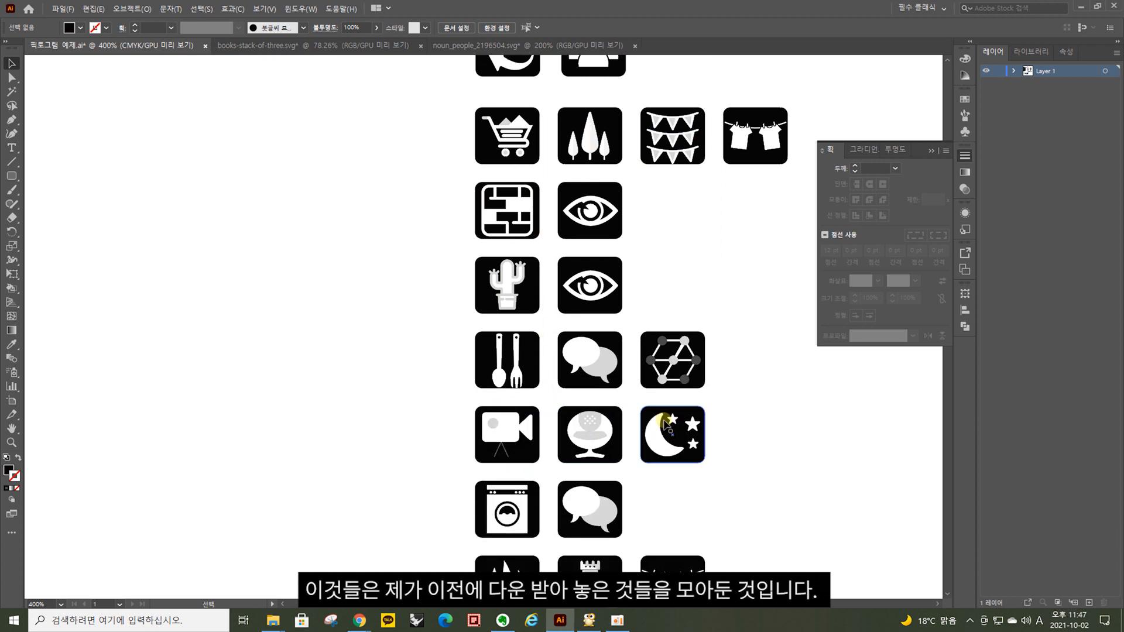
{"action": "scroll", "coordinate": [572, 375], "scroll_direction": "down", "scroll_amount": 4}
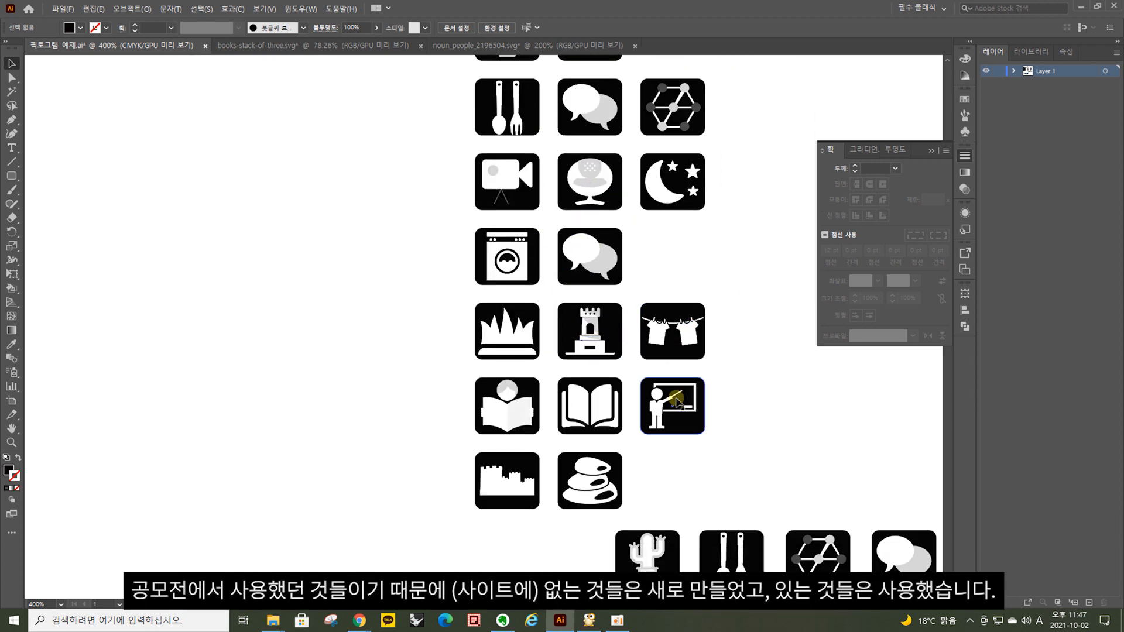
{"action": "scroll", "coordinate": [682, 402], "scroll_direction": "up", "scroll_amount": 1}
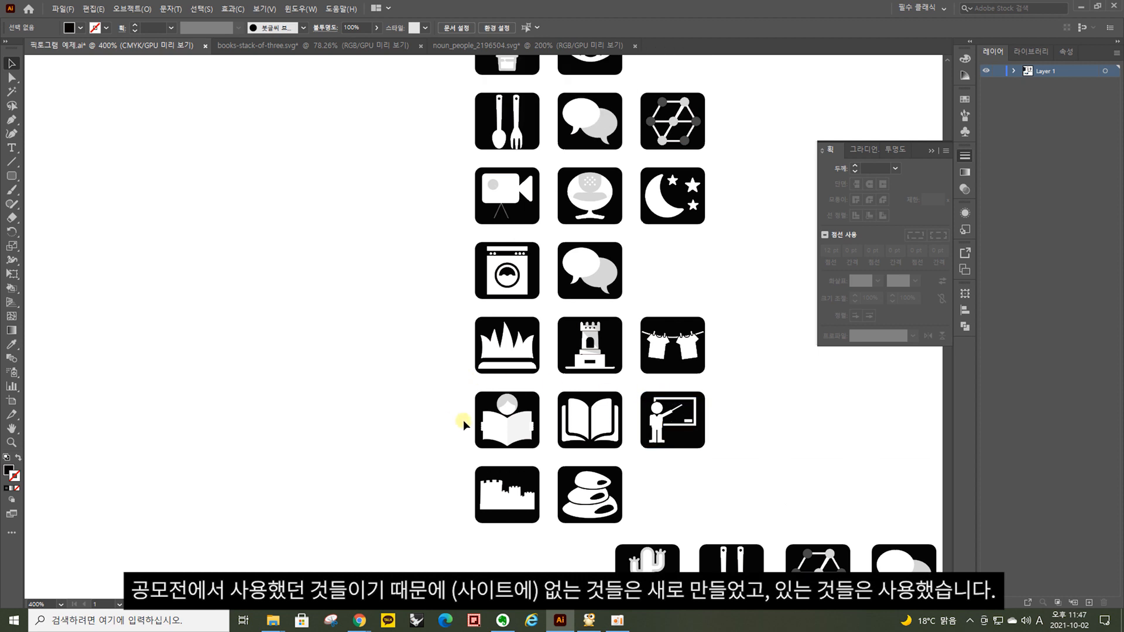
{"action": "scroll", "coordinate": [650, 351], "scroll_direction": "up", "scroll_amount": 4}
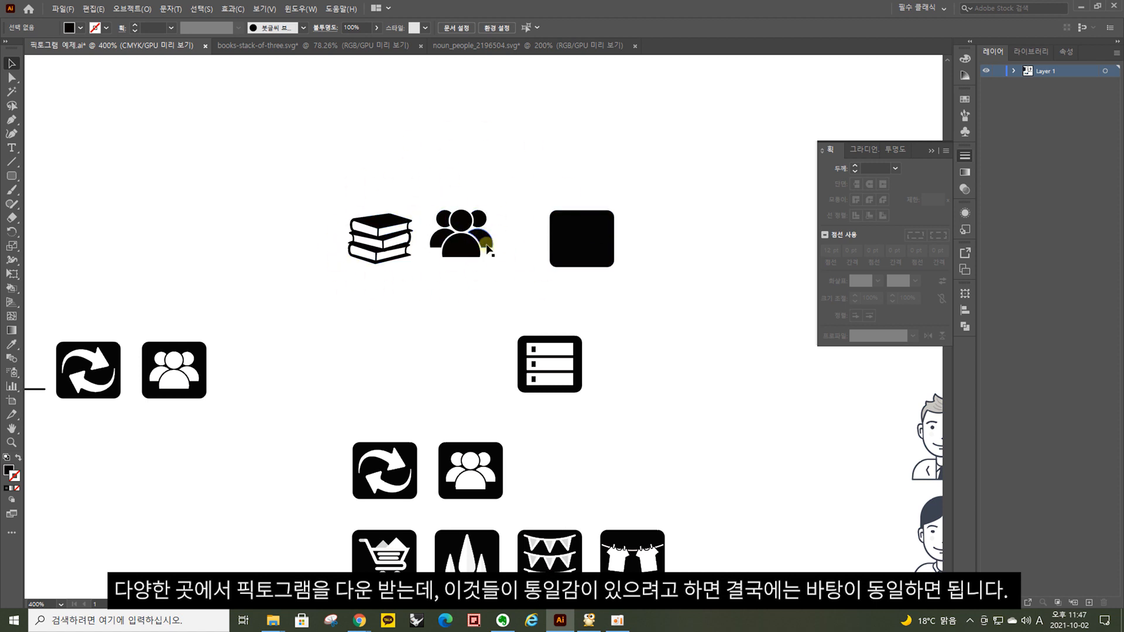
{"action": "scroll", "coordinate": [486, 252], "scroll_direction": "up", "scroll_amount": 1}
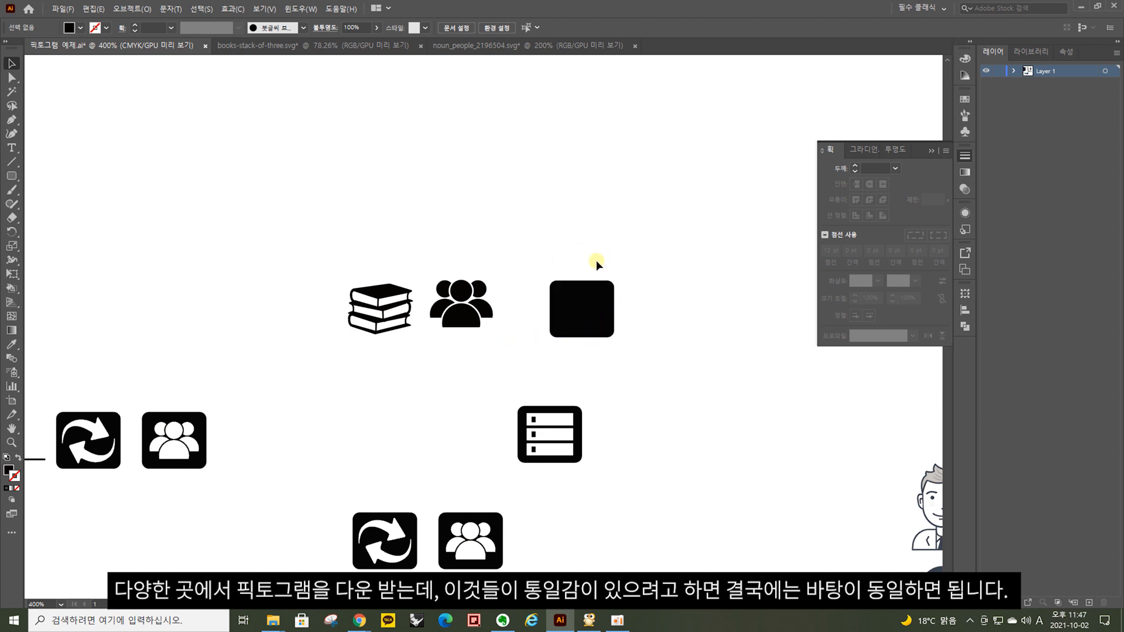
- Review the rows of collected pictograms down to the castle and stacked stones to see how identical black backgrounds unify them
{"action": "scroll", "coordinate": [454, 395], "scroll_direction": "down", "scroll_amount": 2}
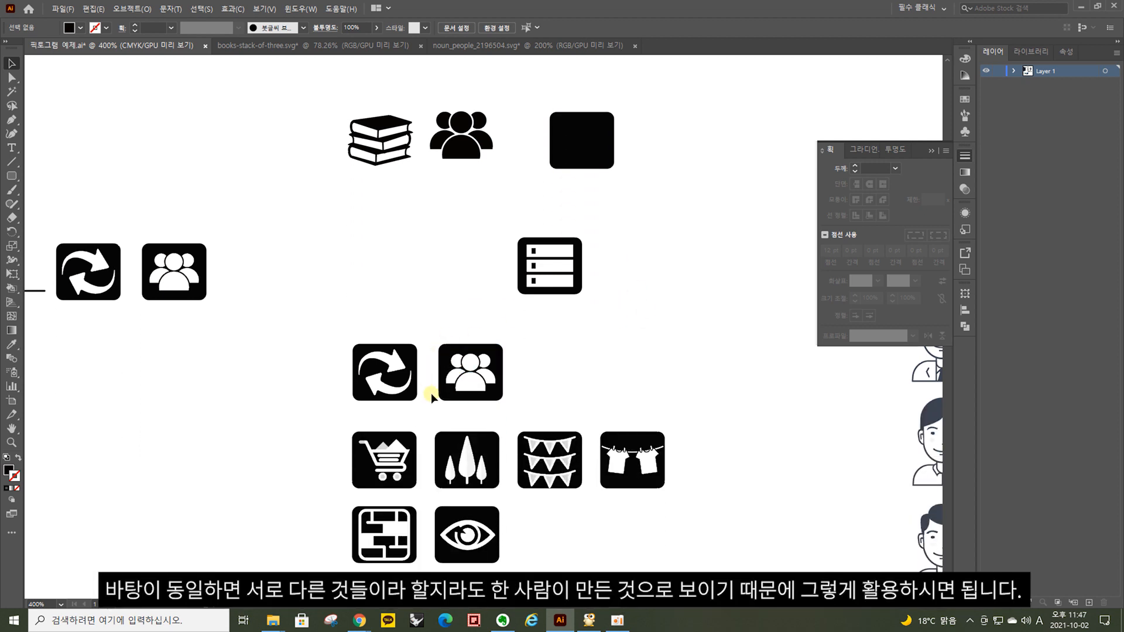
{"action": "scroll", "coordinate": [454, 334], "scroll_direction": "down", "scroll_amount": 3}
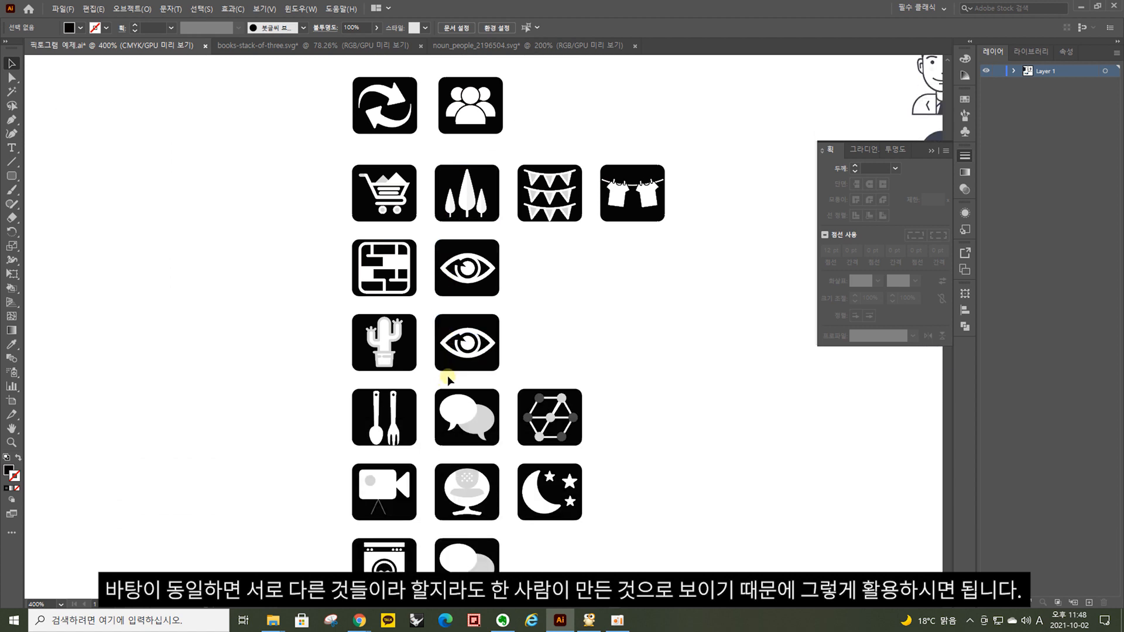
{"action": "scroll", "coordinate": [399, 366], "scroll_direction": "down", "scroll_amount": 5}
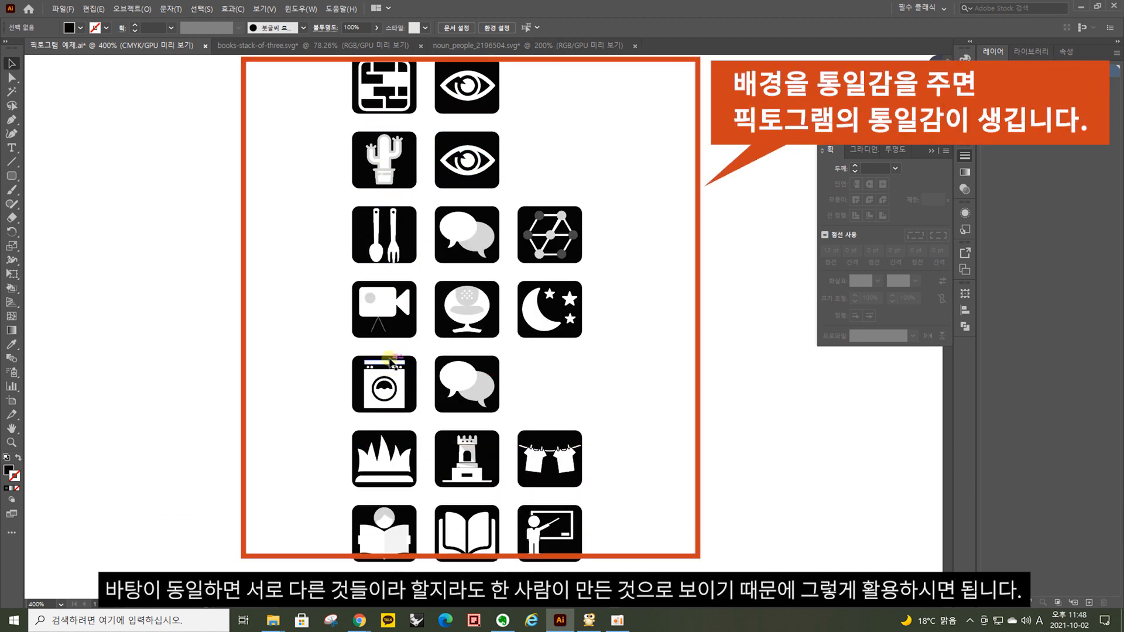
{"action": "scroll", "coordinate": [416, 349], "scroll_direction": "down", "scroll_amount": 5}
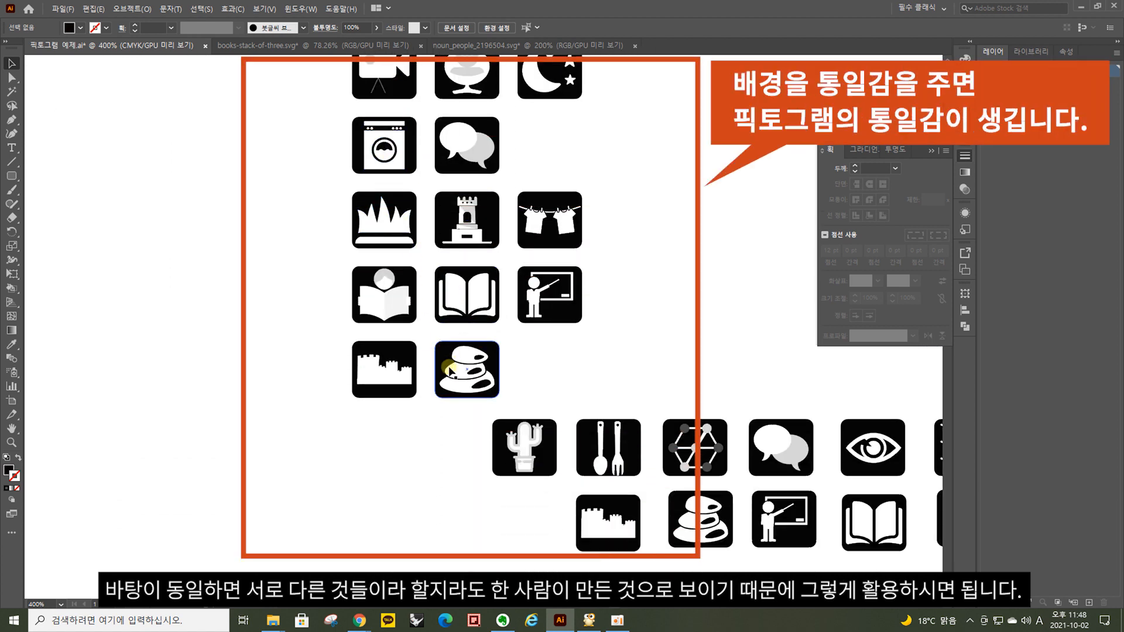
{"action": "scroll", "coordinate": [511, 403], "scroll_direction": "up", "scroll_amount": 11}
{"action": "scroll", "coordinate": [512, 401], "scroll_direction": "up", "scroll_amount": 14}
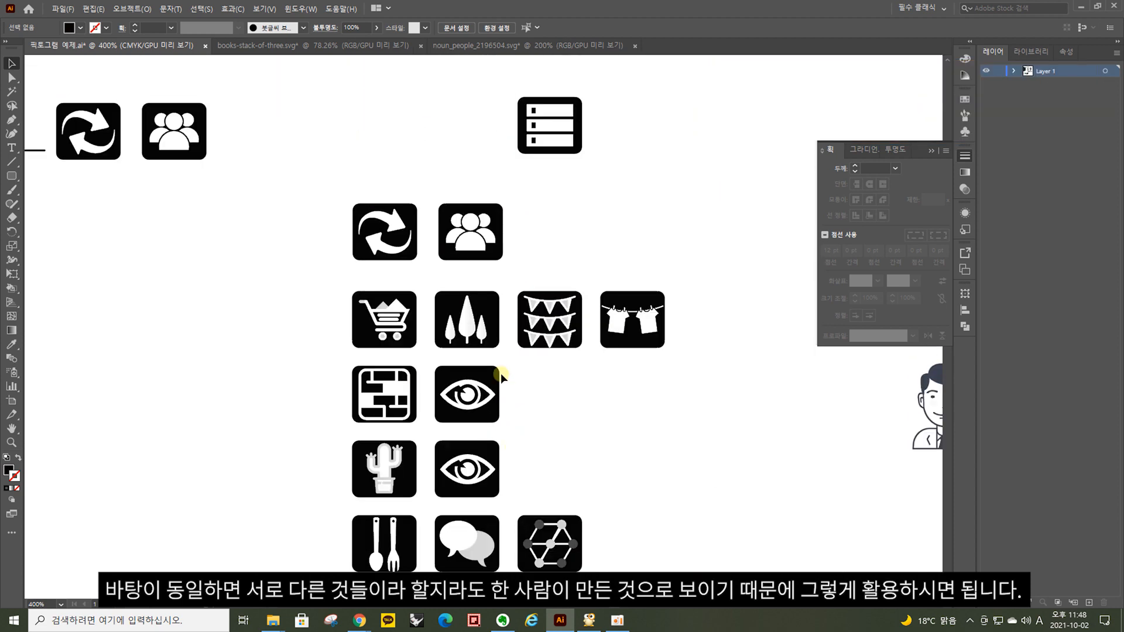
- Draw a black rounded rectangle about 31 by 23 pt above the people icon and reduce its corner radius to about 2 pt
{"action": "left_click_drag", "start_coordinate": [517, 332], "coordinate": [351, 353]}
{"action": "scroll", "coordinate": [254, 340], "scroll_direction": "up", "scroll_amount": 2}
{"action": "left_click", "coordinate": [14, 175]}
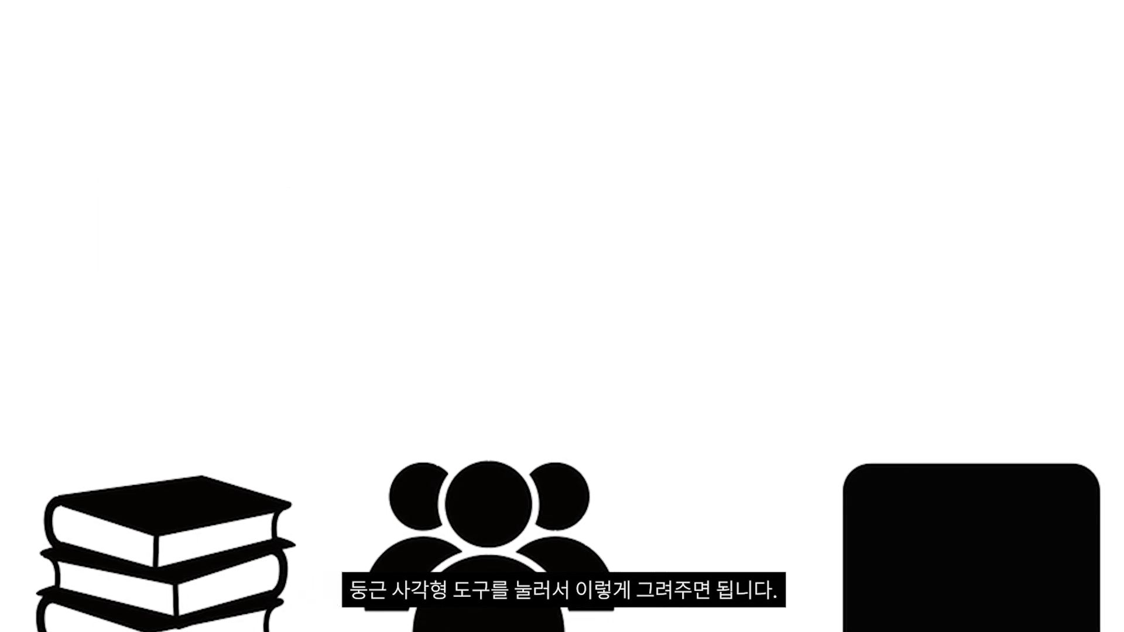
{"action": "left_click_drag", "start_coordinate": [563, 41], "coordinate": [929, 320]}
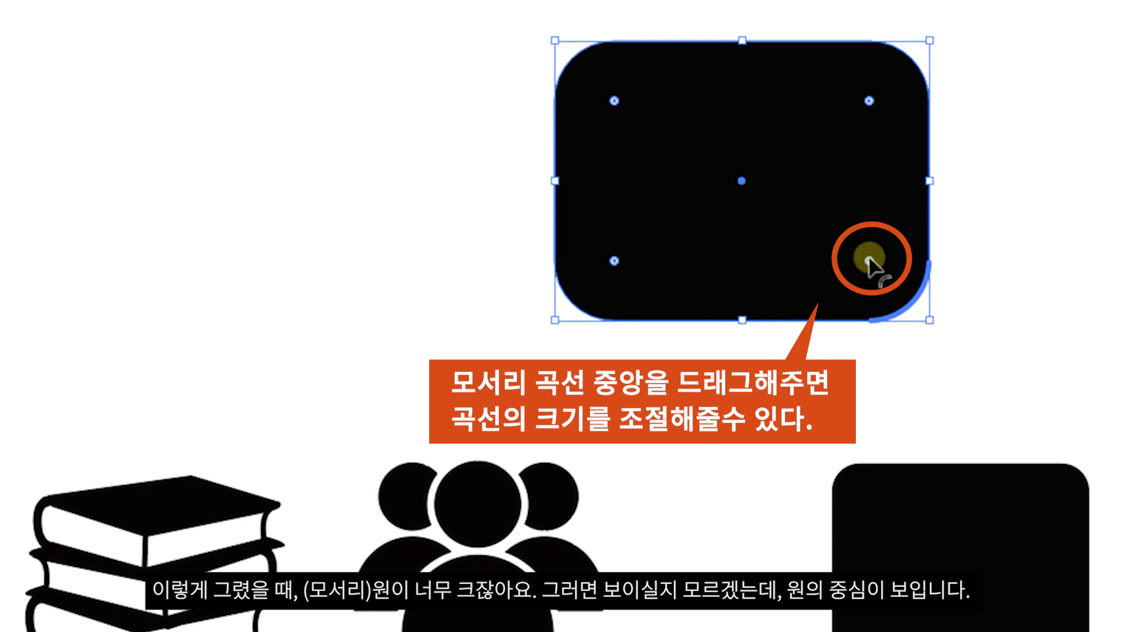
{"action": "left_click_drag", "start_coordinate": [869, 260], "coordinate": [895, 302]}
{"action": "left_click", "coordinate": [1027, 520]}
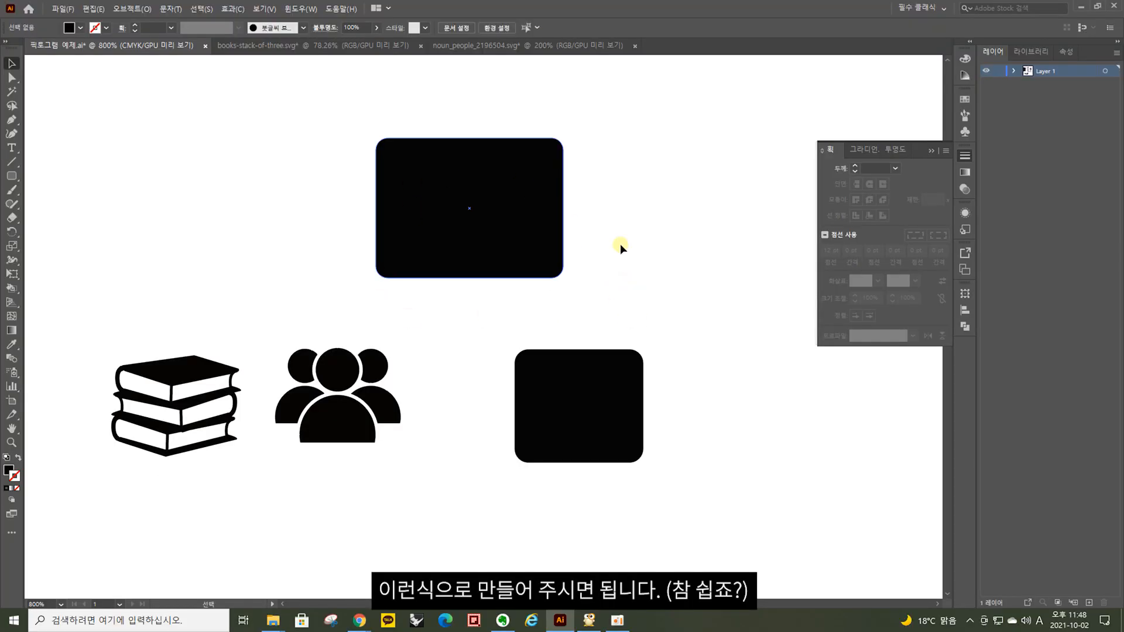
- Delete the wide rounded rectangle drawn above the icons
{"action": "left_click_drag", "start_coordinate": [598, 293], "coordinate": [489, 238]}
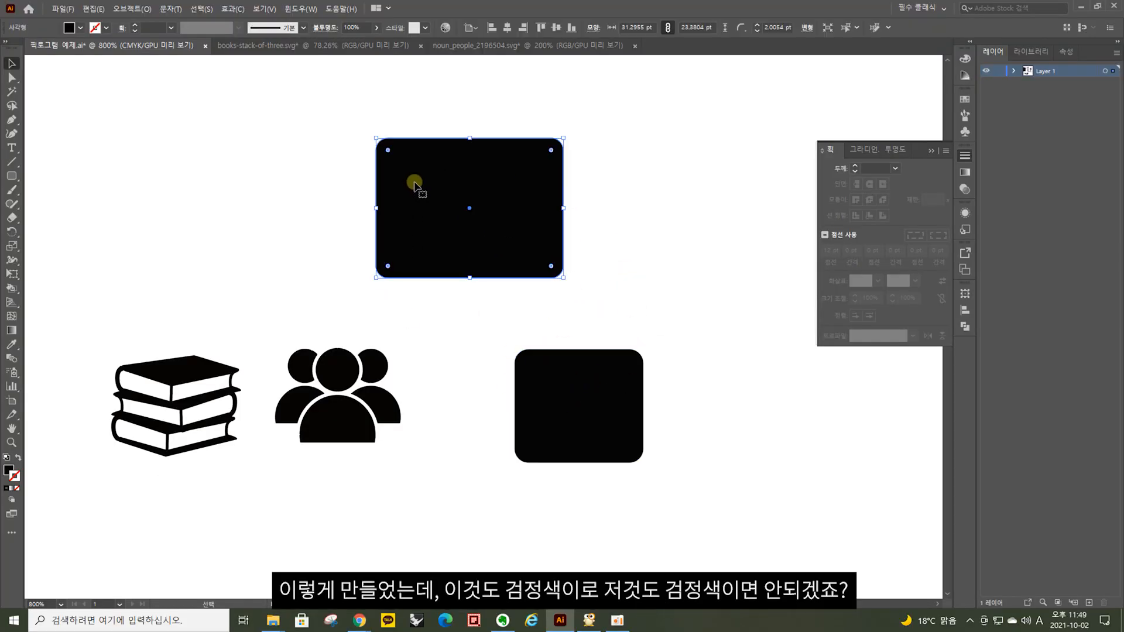
{"action": "key", "text": "Delete"}
- Change the fill colour of the people icon beside the stacked books to white
{"action": "left_click_drag", "start_coordinate": [451, 494], "coordinate": [339, 408]}
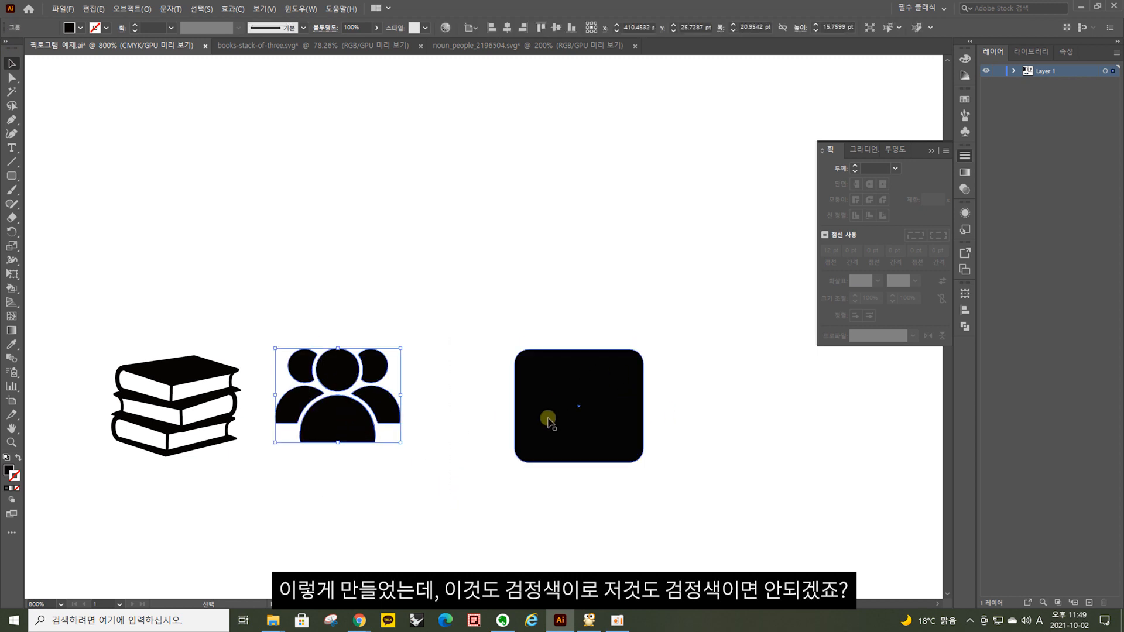
{"action": "double_click", "coordinate": [10, 468]}
{"action": "left_click_drag", "start_coordinate": [475, 290], "coordinate": [405, 216]}
{"action": "left_click", "coordinate": [684, 236]}
- Move the white people icon onto the black rounded square and shrink it to fit inside with an even margin
{"action": "left_click_drag", "start_coordinate": [449, 507], "coordinate": [266, 323]}
{"action": "left_click_drag", "start_coordinate": [343, 412], "coordinate": [582, 427]}
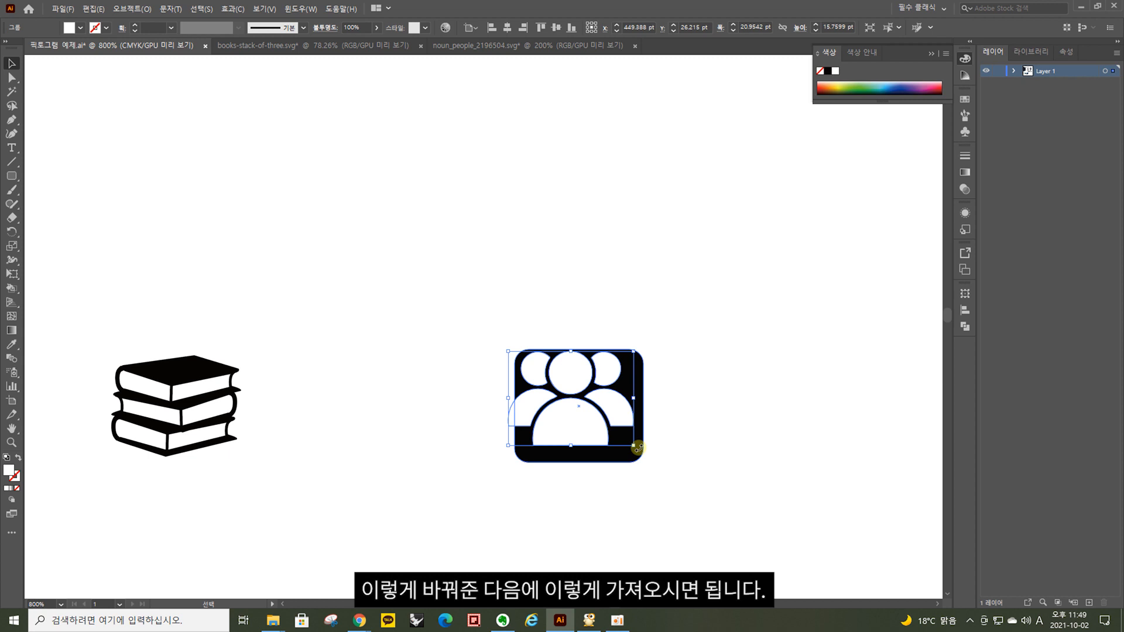
{"action": "left_click_drag", "start_coordinate": [507, 351], "coordinate": [532, 370]}
{"action": "left_click", "coordinate": [707, 433]}
- Centre the white people icon and its black rounded square on each other horizontally and vertically
{"action": "left_click", "coordinate": [594, 427]}
{"action": "left_click_drag", "start_coordinate": [736, 519], "coordinate": [389, 278]}
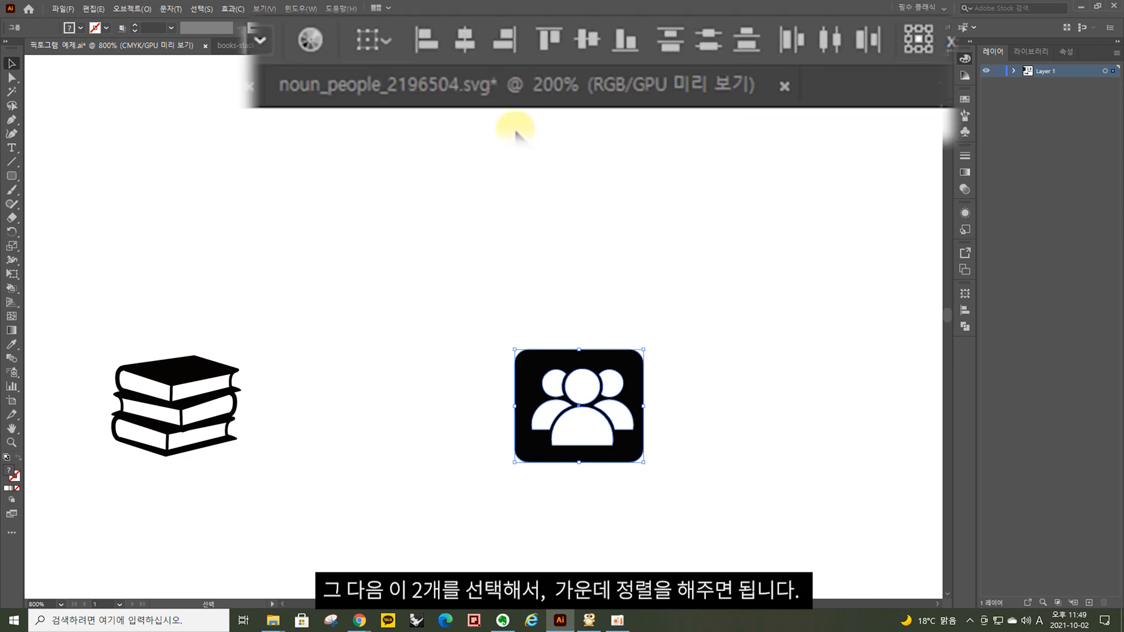
{"action": "left_click", "coordinate": [507, 28]}
{"action": "left_click", "coordinate": [556, 28]}
{"action": "left_click", "coordinate": [708, 497]}
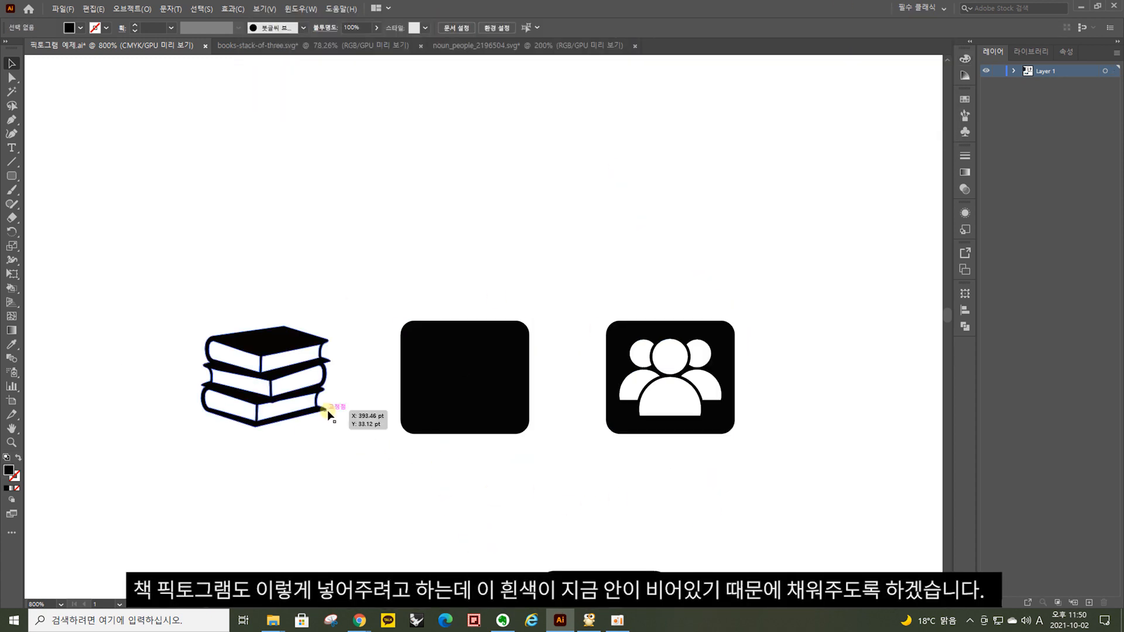
- Try placing the stacked-books icon over the empty black rounded square and undo the move
{"action": "left_click_drag", "start_coordinate": [289, 357], "coordinate": [427, 357]}
{"action": "left_click", "coordinate": [494, 472]}
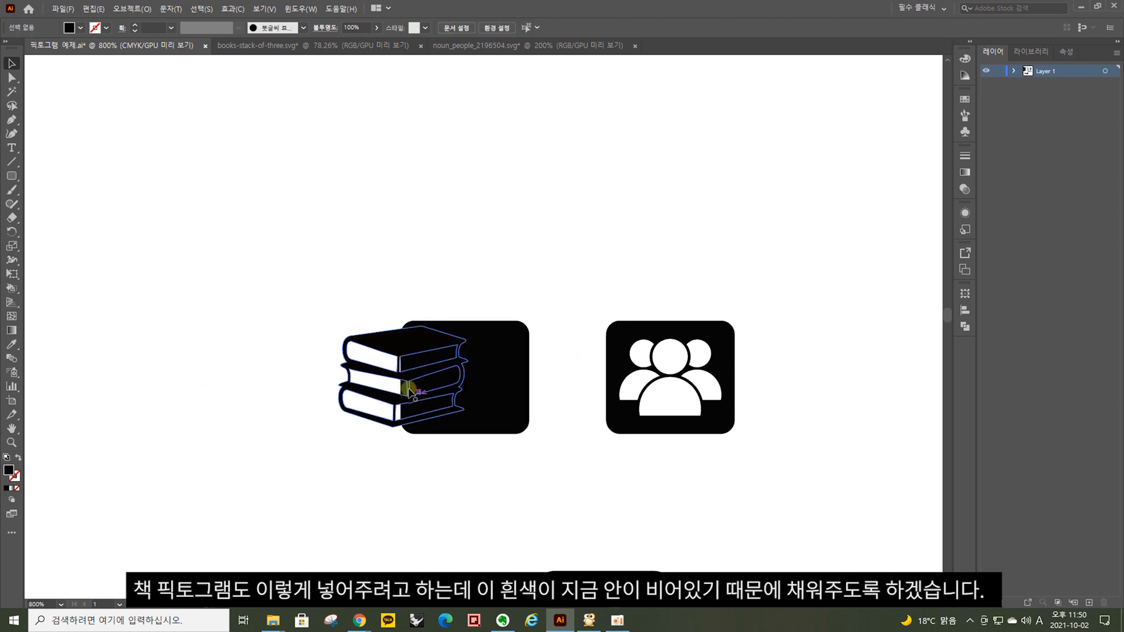
{"action": "left_click", "coordinate": [373, 360]}
{"action": "key", "text": "ctrl+plus"}
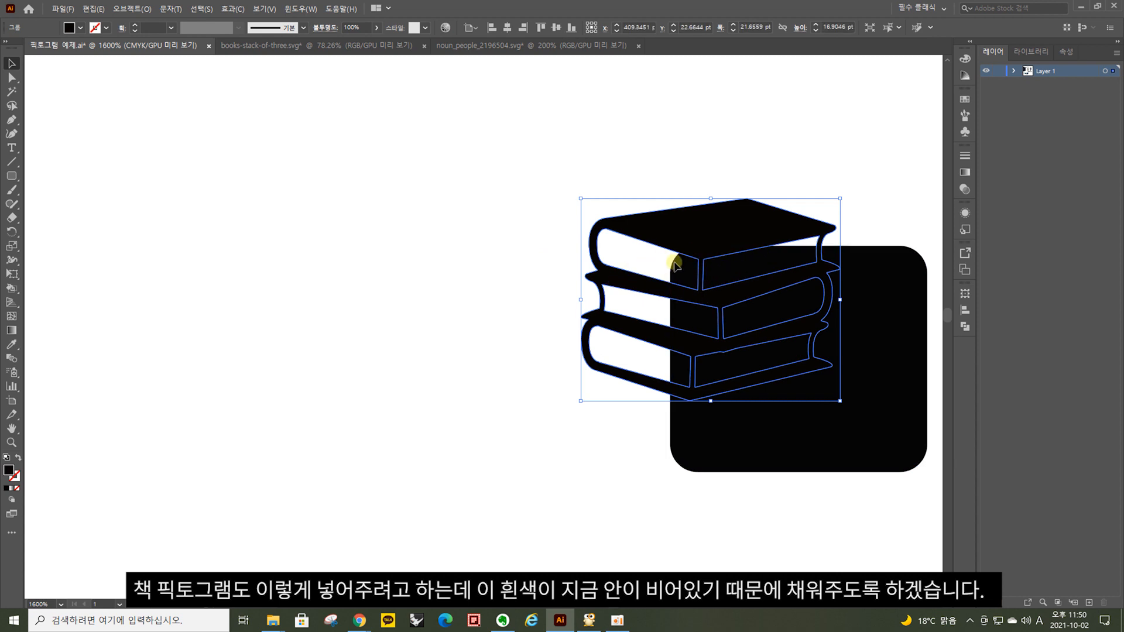
{"action": "key", "text": "ctrl+z"}
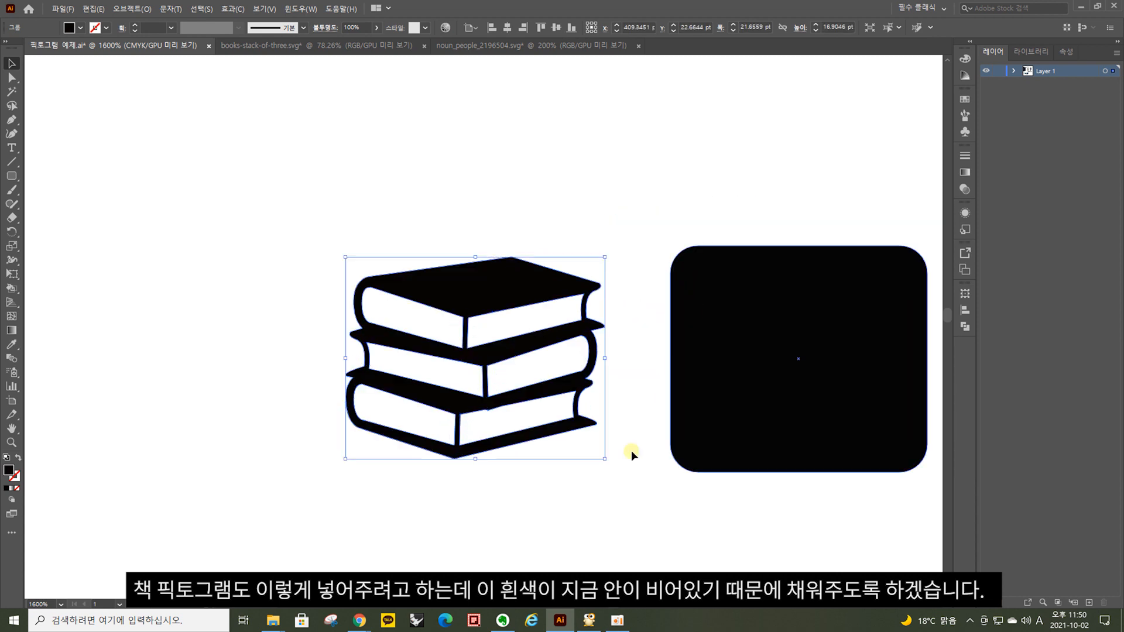
- Make the stacked-books icon a Live Paint group and fill its empty page areas with white
{"action": "key", "text": "k"}
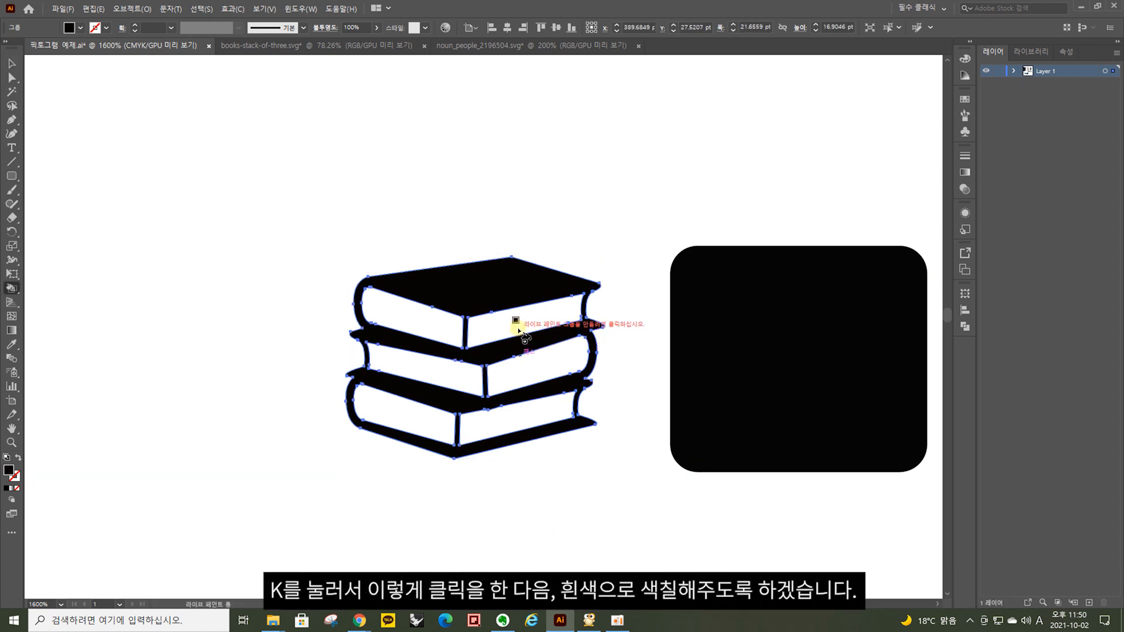
{"action": "left_click", "coordinate": [502, 330]}
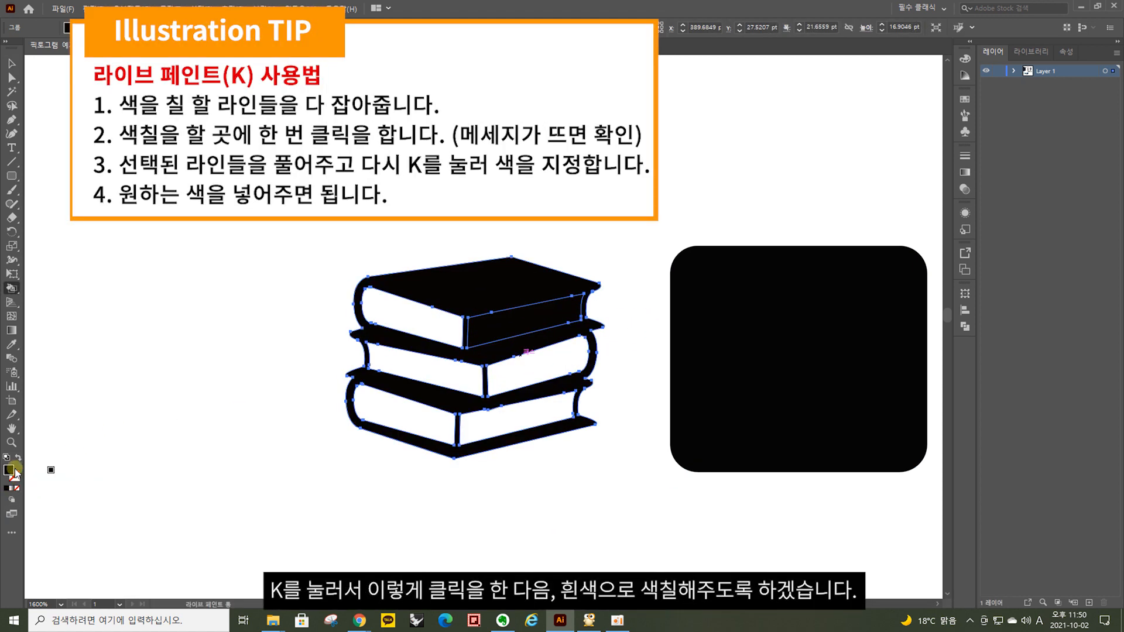
{"action": "double_click", "coordinate": [9, 469]}
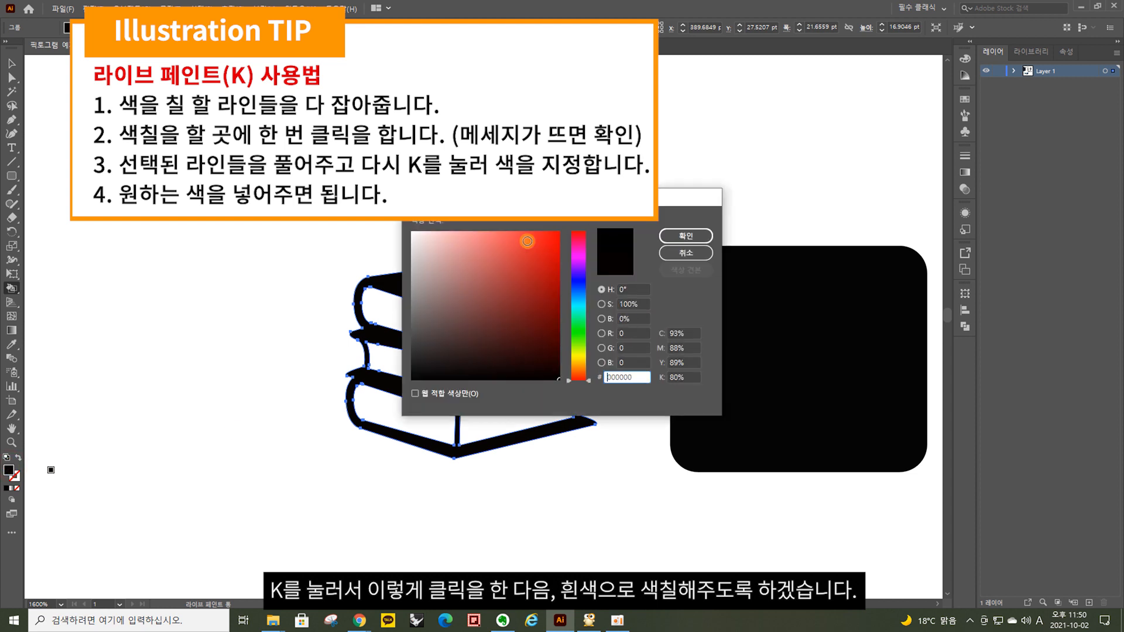
{"action": "left_click", "coordinate": [686, 236]}
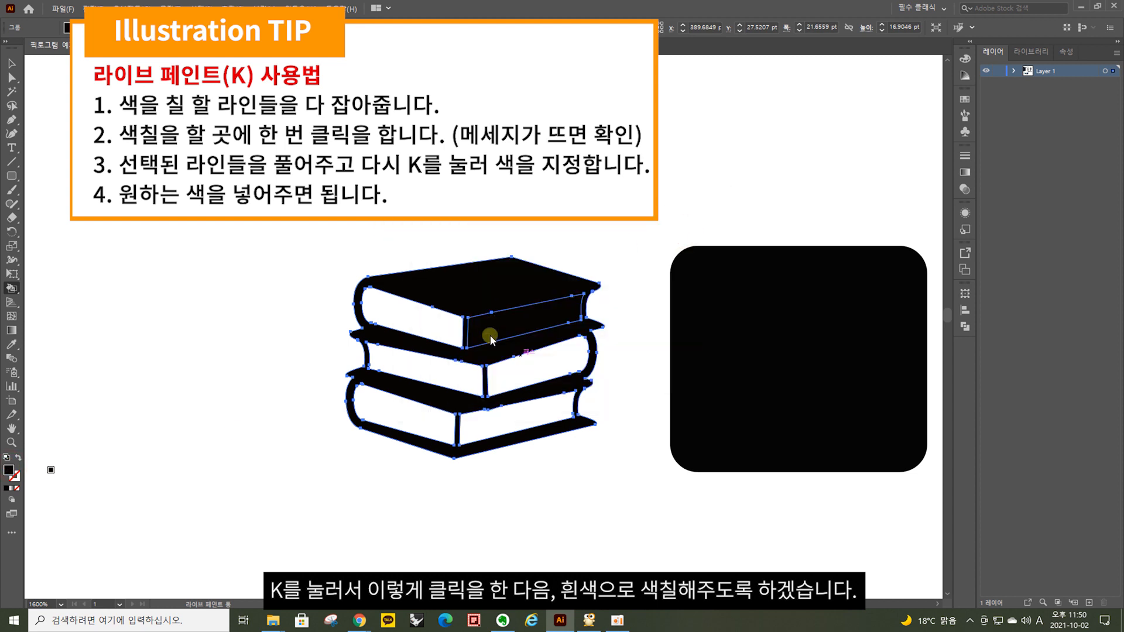
{"action": "left_click", "coordinate": [498, 326]}
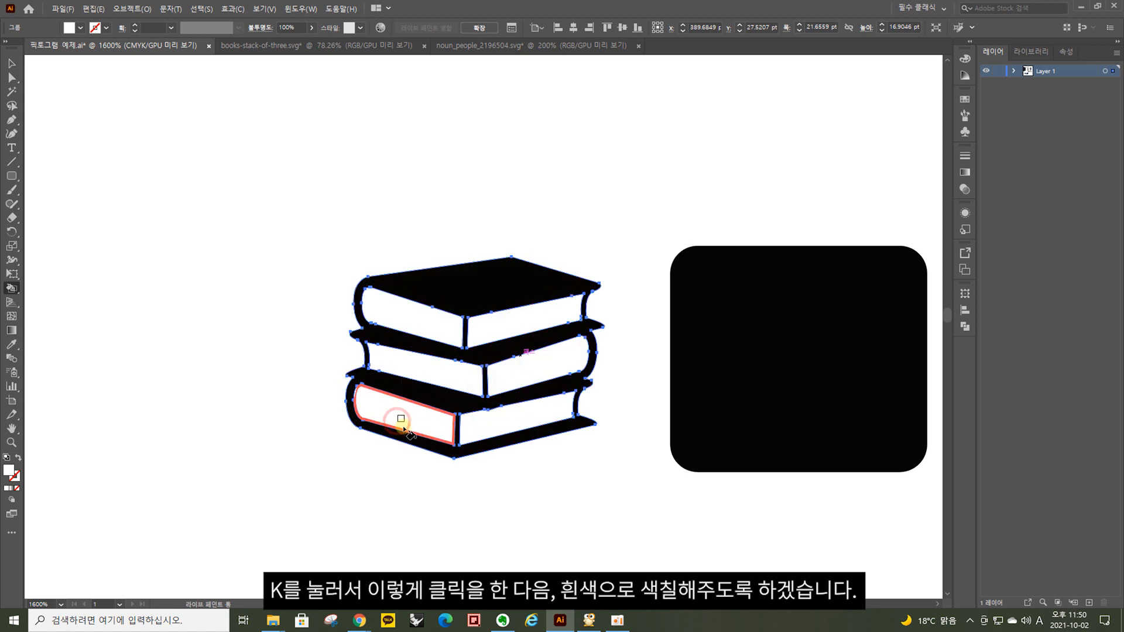
- Select the entire white-filled stacked-books icon and place it on the empty black rounded square
{"action": "left_click", "coordinate": [12, 63]}
{"action": "left_click", "coordinate": [250, 377]}
{"action": "left_click_drag", "start_coordinate": [633, 486], "coordinate": [259, 212]}
{"action": "left_click_drag", "start_coordinate": [497, 300], "coordinate": [806, 313]}
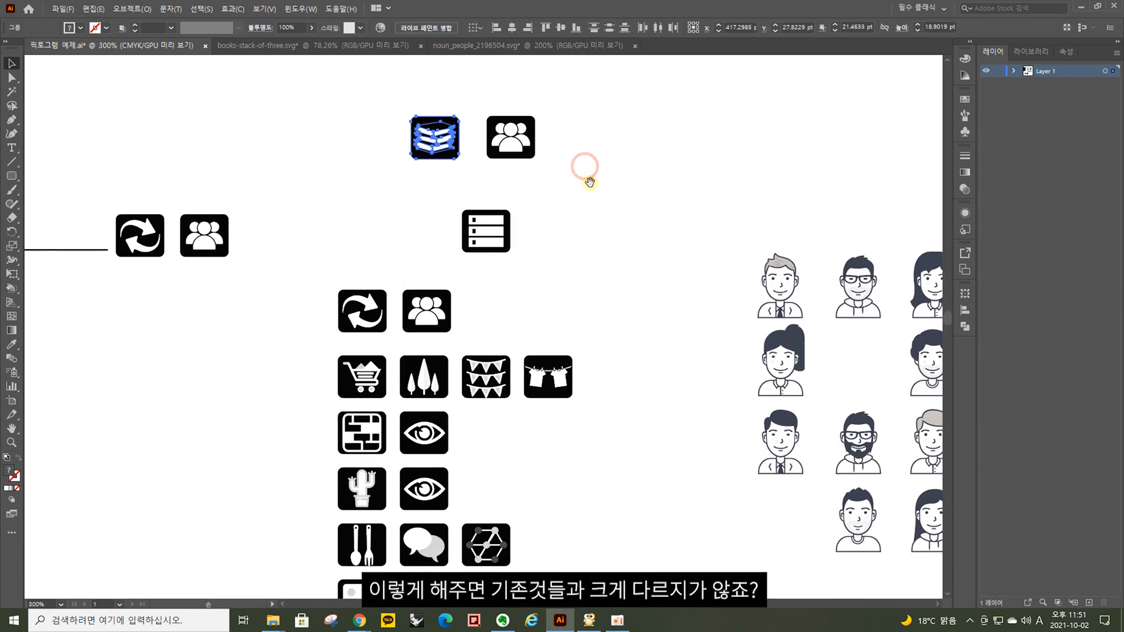
{"action": "left_click", "coordinate": [647, 226]}
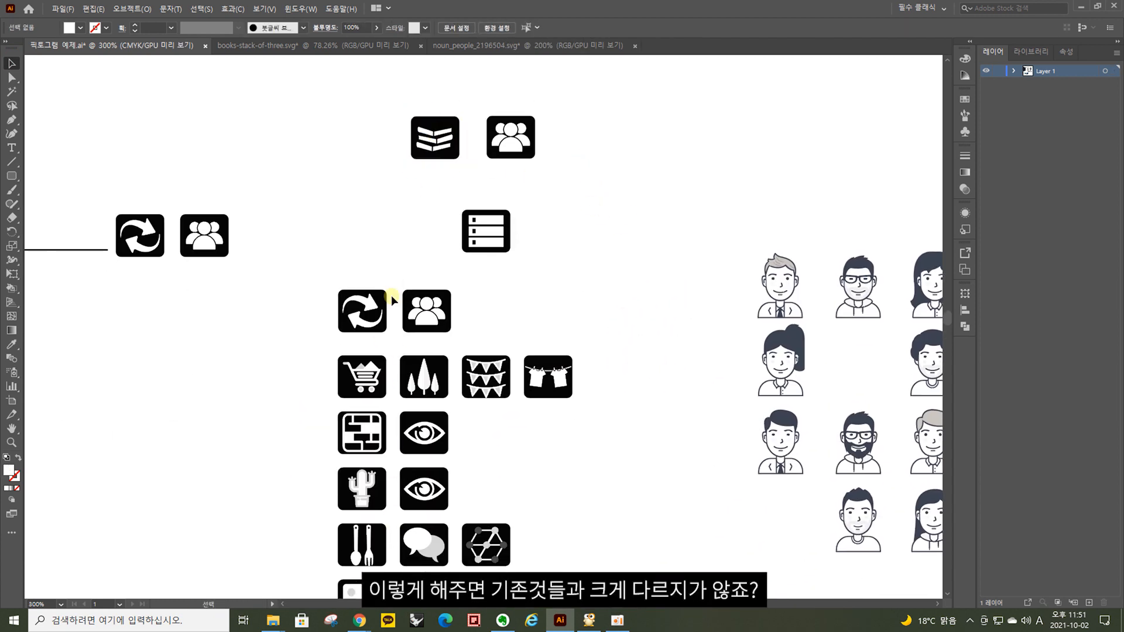
- Examine the stacked isometric floor diagram and how a leader line ties its upper level to the program pictograms
{"action": "left_click_drag", "start_coordinate": [221, 326], "coordinate": [720, 351]}
{"action": "scroll", "coordinate": [700, 314], "scroll_direction": "down", "scroll_amount": 8}
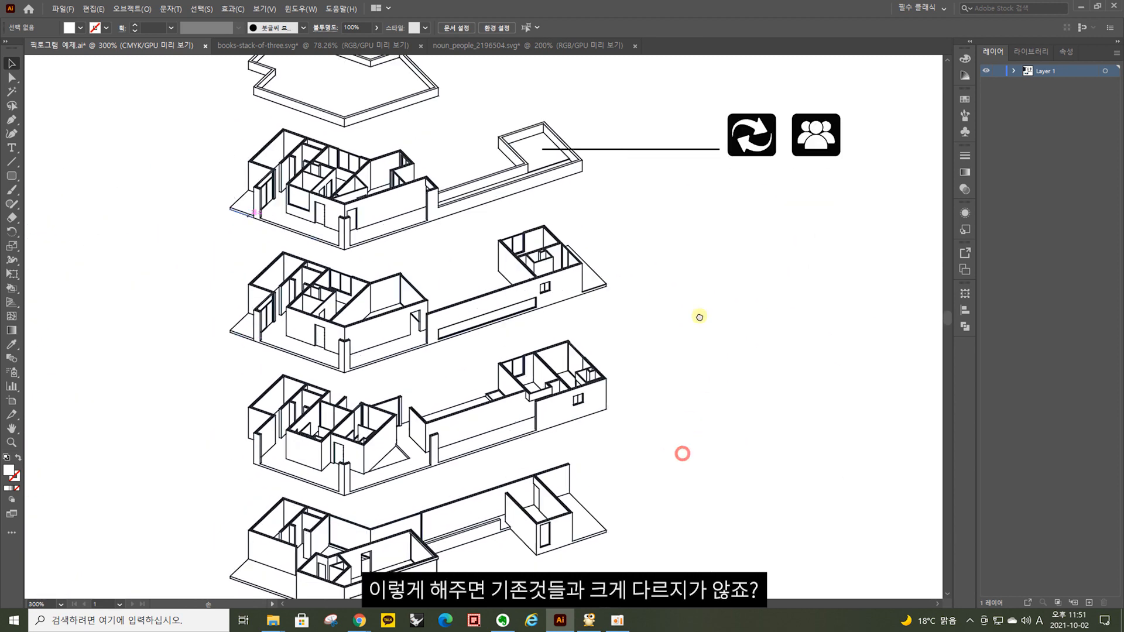
{"action": "scroll", "coordinate": [715, 190], "scroll_direction": "up", "scroll_amount": 5}
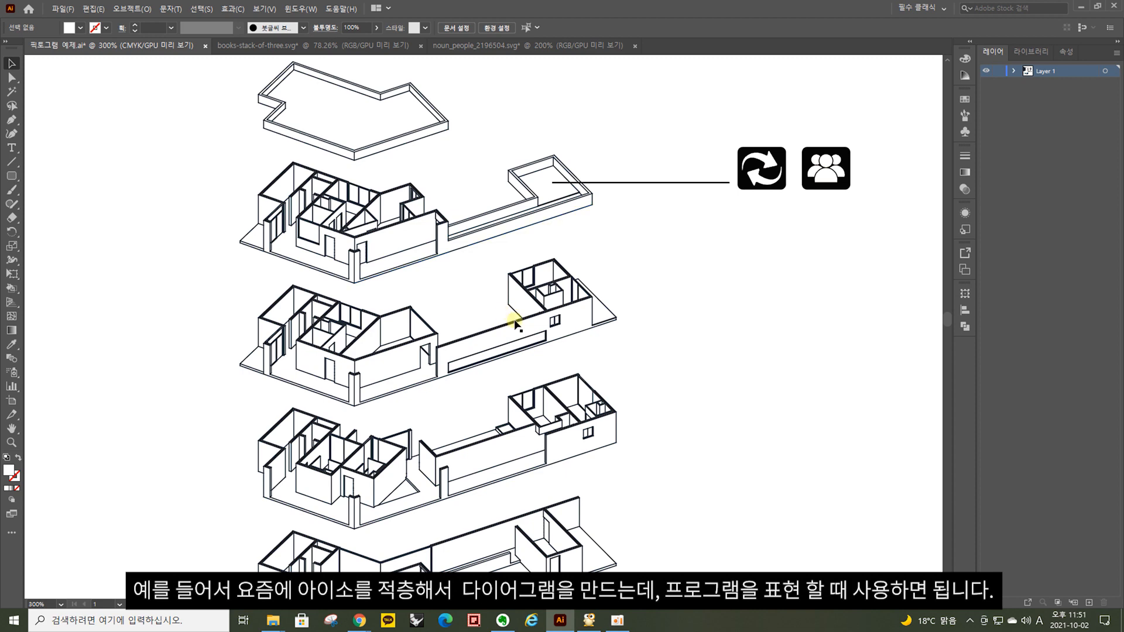
{"action": "left_click_drag", "start_coordinate": [565, 517], "coordinate": [598, 269]}
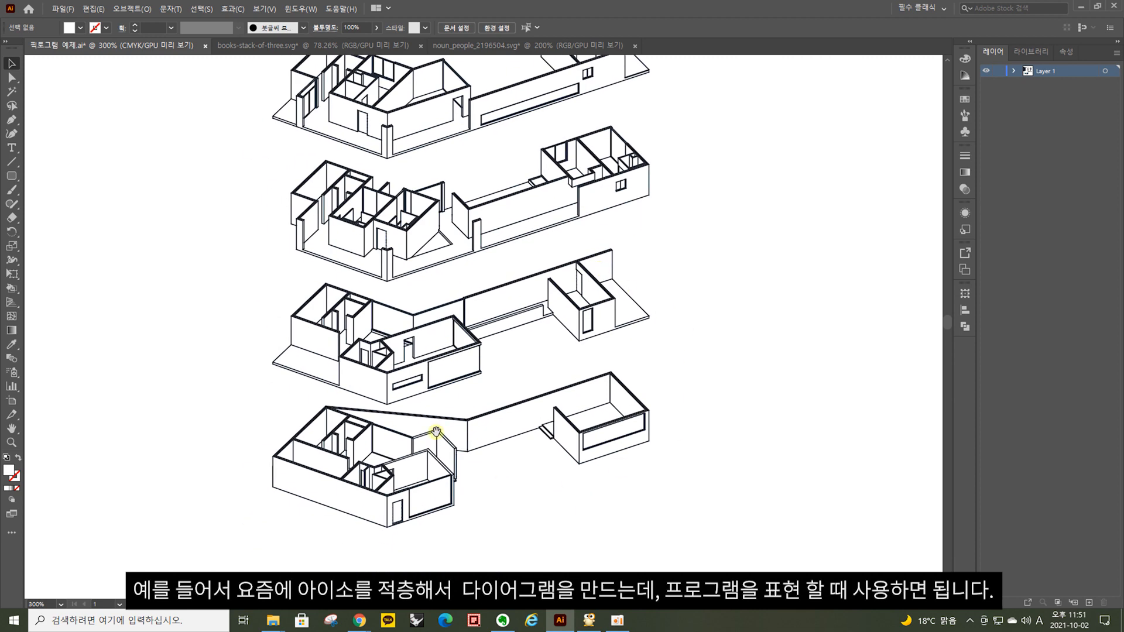
{"action": "left_click_drag", "start_coordinate": [590, 199], "coordinate": [568, 353]}
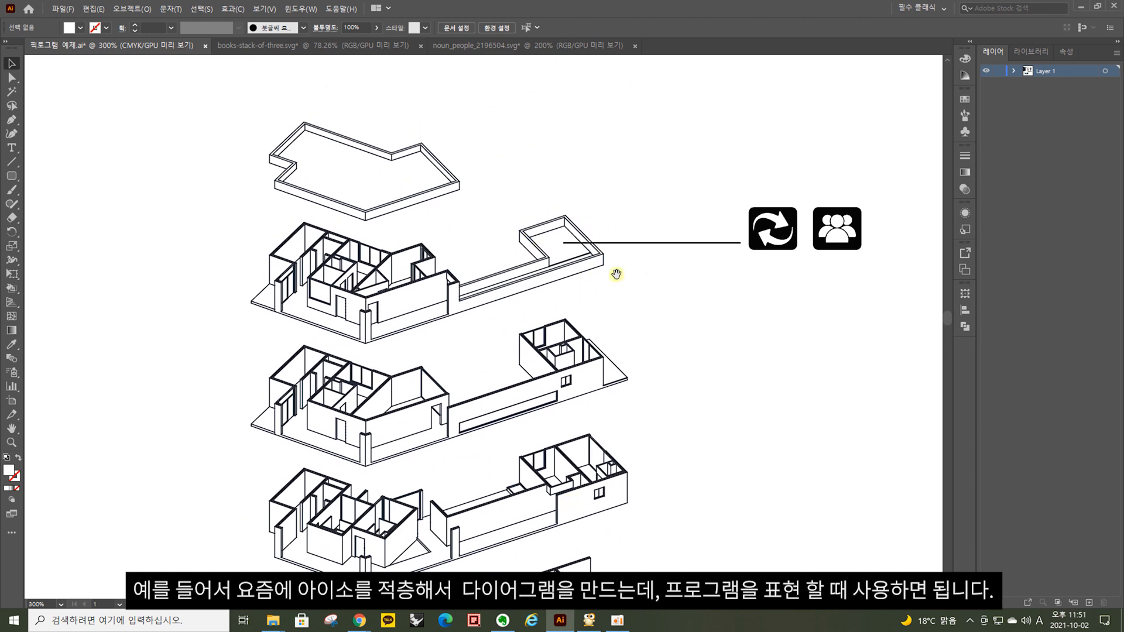
{"action": "left_click_drag", "start_coordinate": [700, 275], "coordinate": [507, 258]}
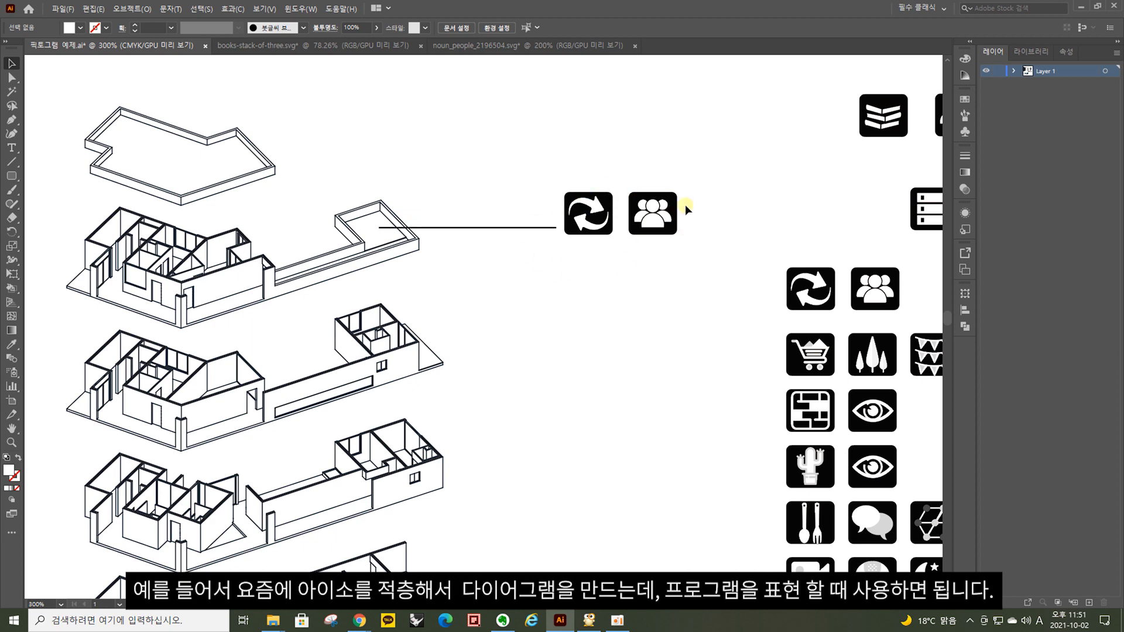
{"action": "key", "text": "ctrl+minus"}
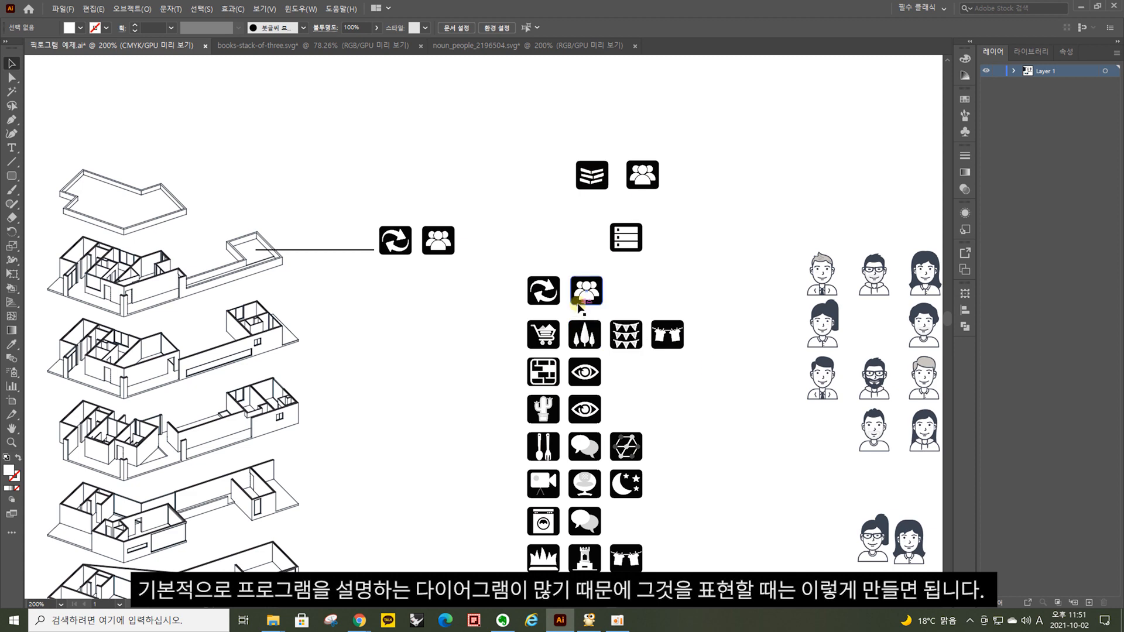
- Examine the diagram of circular human-figure pictograms linked by lines and plus signs as an example of explaining a concept
{"action": "scroll", "coordinate": [575, 298], "scroll_direction": "down", "scroll_amount": 2}
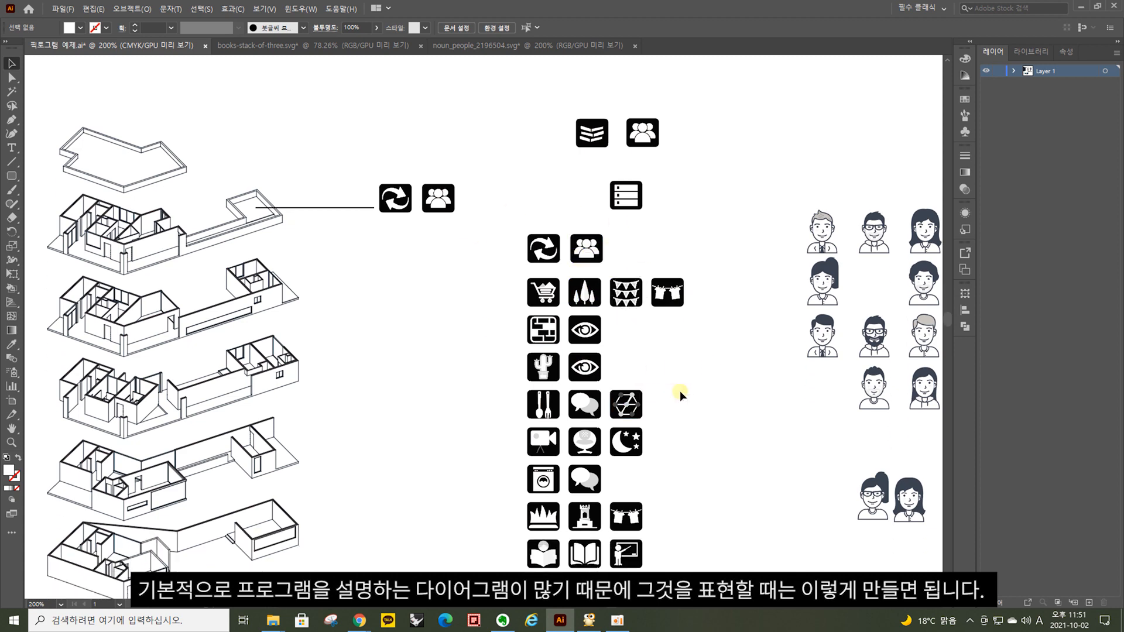
{"action": "left_click_drag", "start_coordinate": [680, 473], "coordinate": [743, 220]}
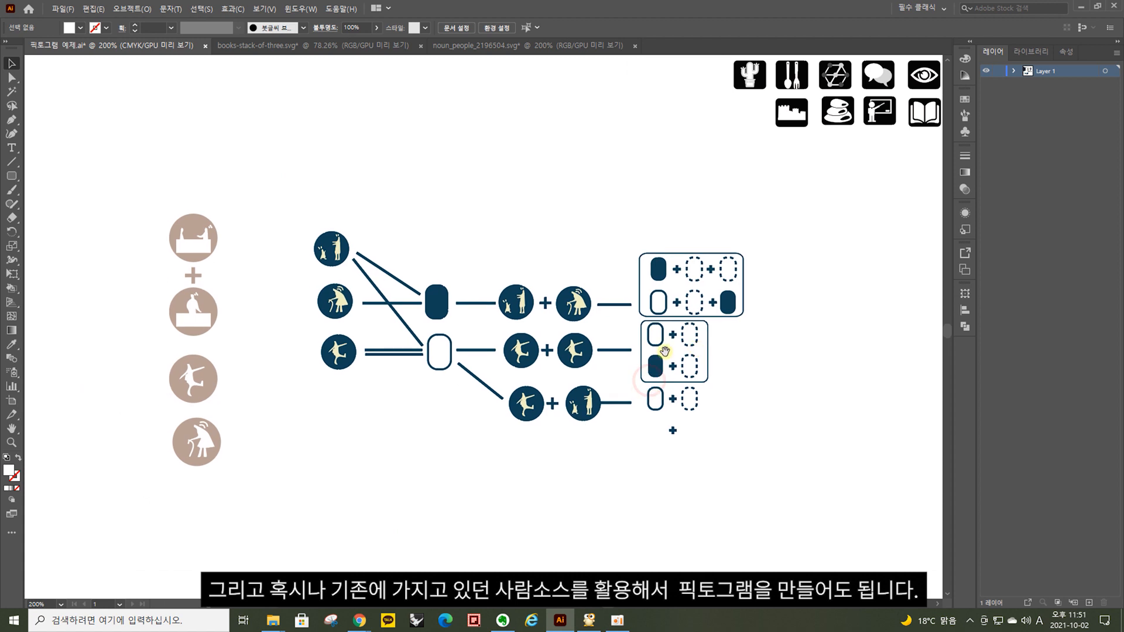
{"action": "left_click", "coordinate": [464, 357], "text": "ctrl"}
{"action": "left_click_drag", "start_coordinate": [363, 276], "coordinate": [425, 377]}
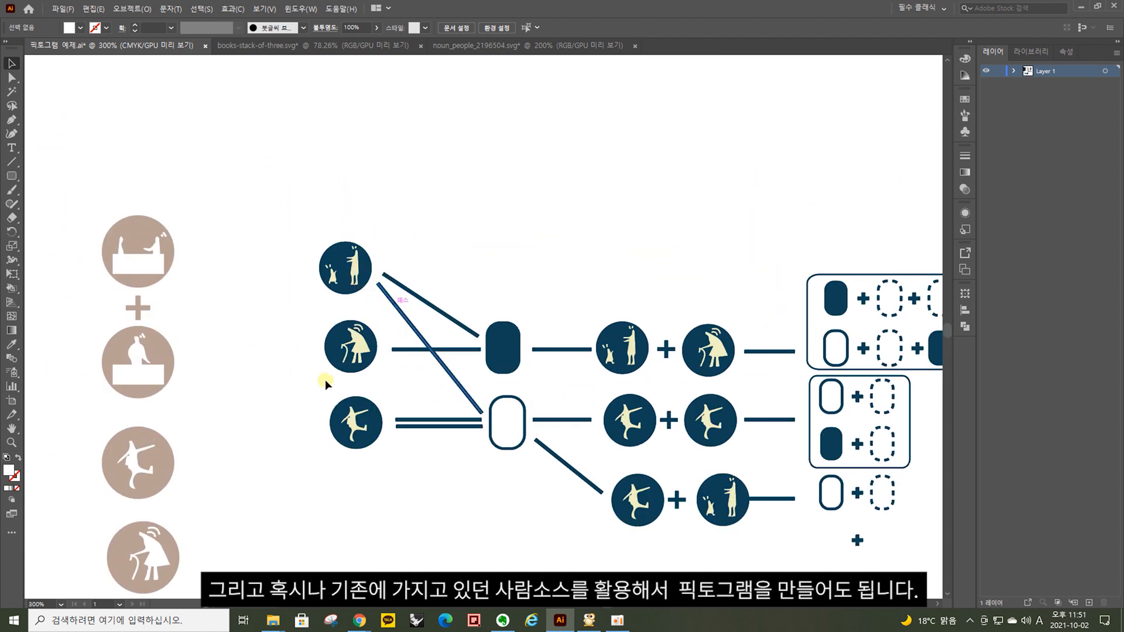
{"action": "left_click", "coordinate": [353, 274]}
{"action": "scroll", "coordinate": [364, 312], "scroll_direction": "down", "scroll_amount": 2}
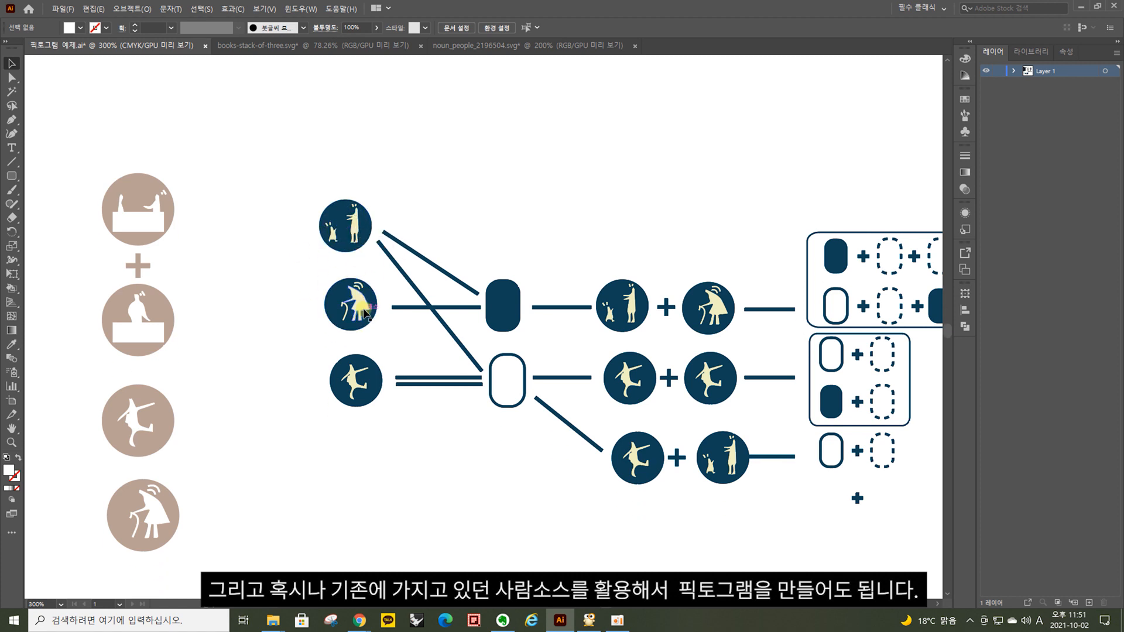
{"action": "left_click_drag", "start_coordinate": [702, 183], "coordinate": [322, 191]}
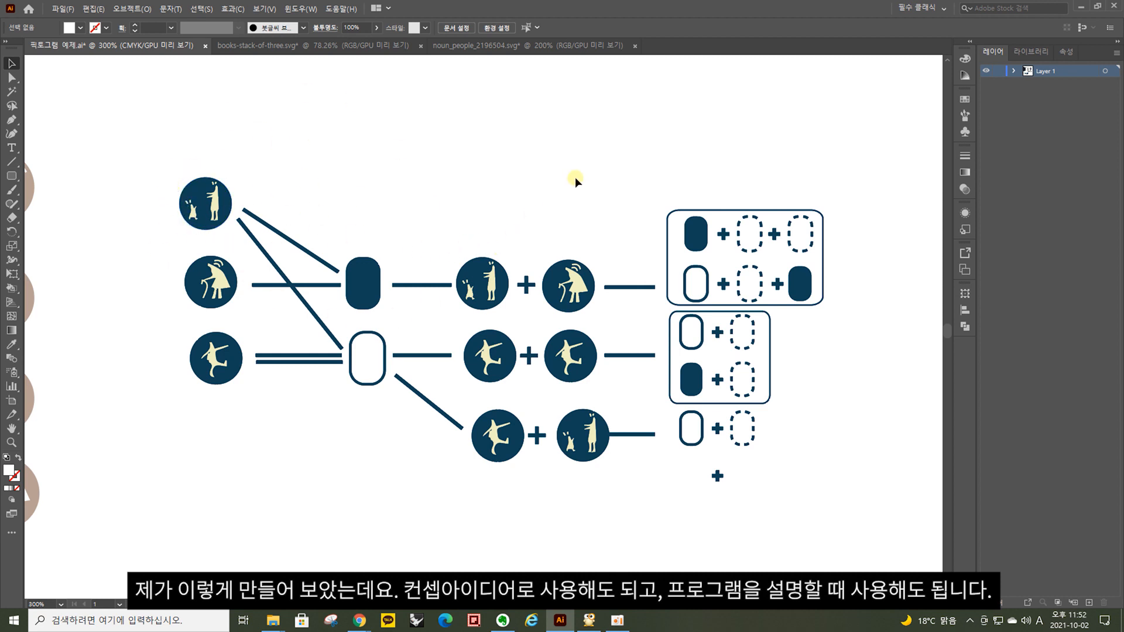
- Find the grey speech bubble beside the line-drawn avatar characters and bring it into close view
{"action": "left_click", "coordinate": [513, 180], "text": "ctrl+alt"}
{"action": "left_click", "coordinate": [513, 180], "text": "ctrl+alt"}
{"action": "left_click", "coordinate": [514, 179], "text": "ctrl+alt"}
{"action": "left_click_drag", "start_coordinate": [690, 265], "coordinate": [584, 310]}
{"action": "left_click", "coordinate": [577, 272], "text": "ctrl"}
{"action": "left_click", "coordinate": [578, 270], "text": "ctrl"}
{"action": "left_click", "coordinate": [375, 432], "text": "ctrl"}
{"action": "left_click", "coordinate": [374, 431], "text": "ctrl"}
{"action": "left_click_drag", "start_coordinate": [659, 244], "coordinate": [453, 495]}
{"action": "left_click_drag", "start_coordinate": [651, 369], "coordinate": [530, 409]}
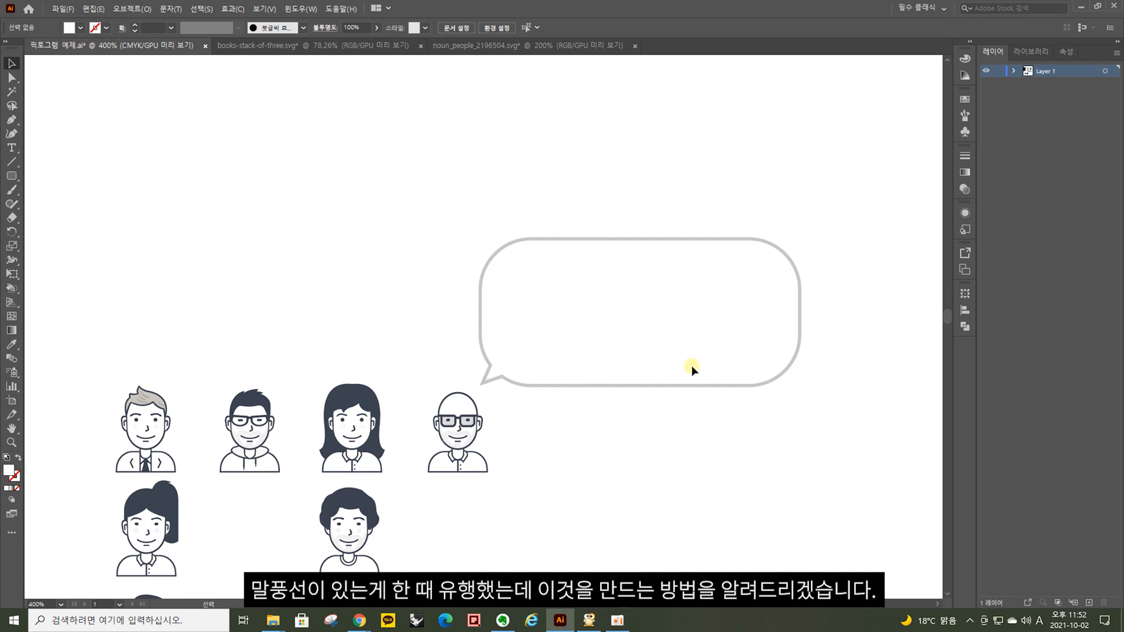
- Draw a rounded rectangle about 89.6 by 39.5 pt above the avatars and make its corners noticeably rounder
{"action": "left_click_drag", "start_coordinate": [498, 408], "coordinate": [720, 415]}
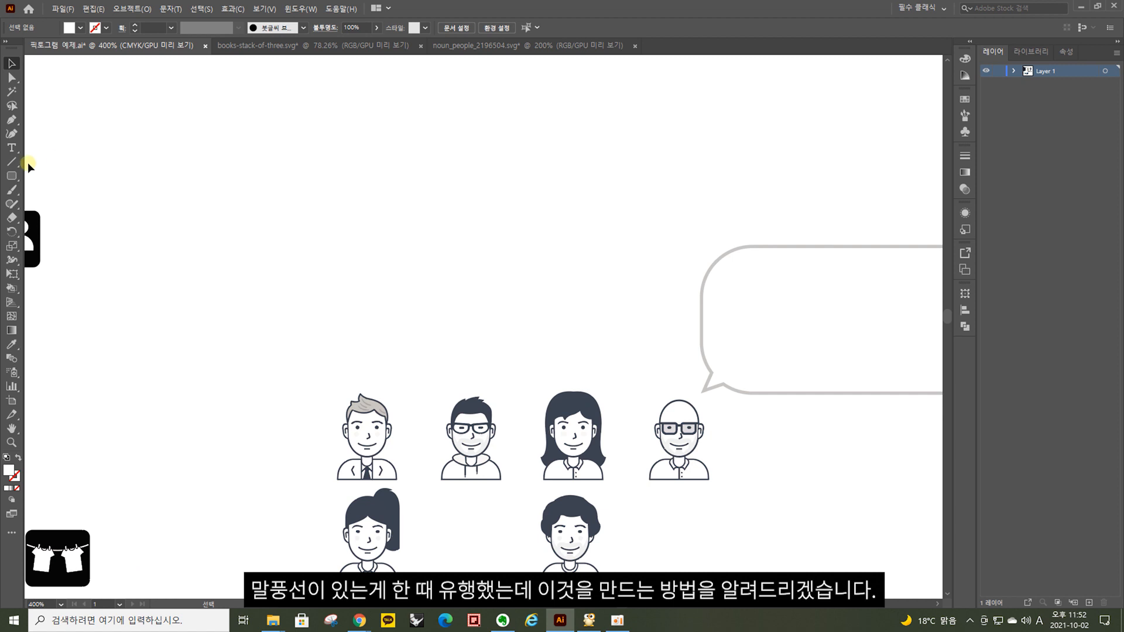
{"action": "left_click", "coordinate": [13, 177]}
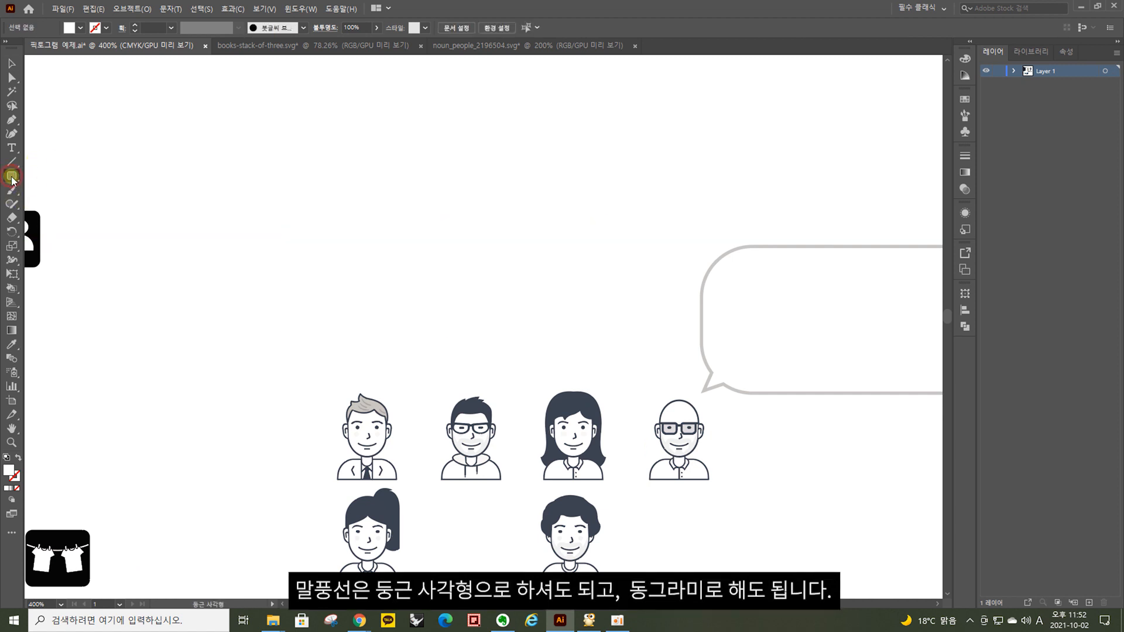
{"action": "left_click_drag", "start_coordinate": [303, 210], "coordinate": [571, 328]}
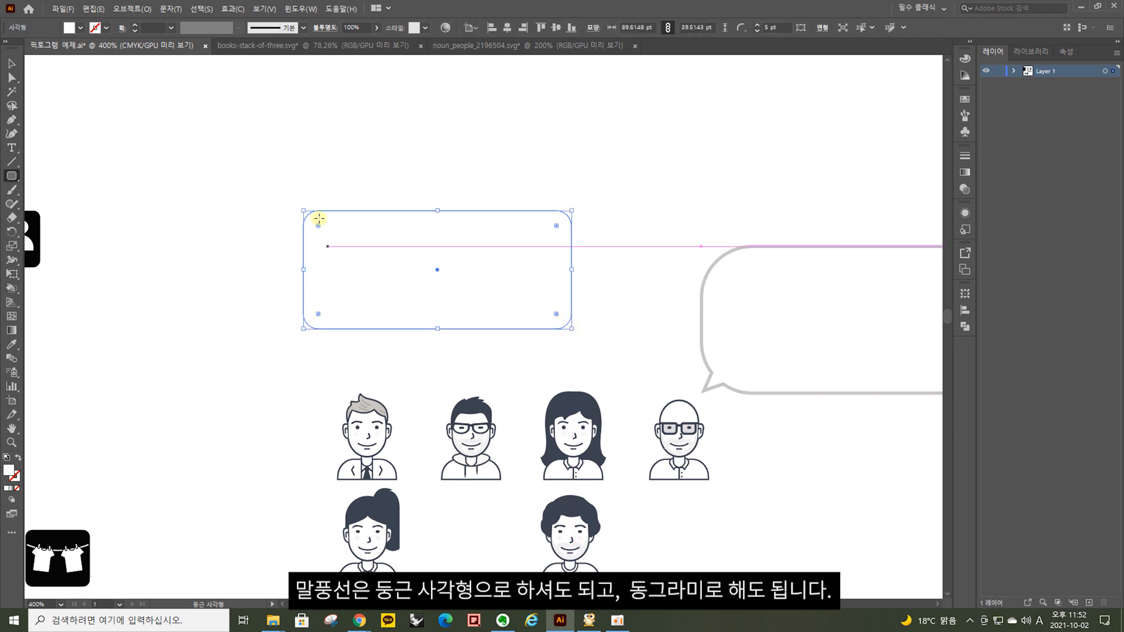
{"action": "left_click_drag", "start_coordinate": [321, 223], "coordinate": [345, 242]}
{"action": "left_click", "coordinate": [11, 63]}
{"action": "left_click", "coordinate": [173, 281]}
- Apply the existing speech bubble's grey outline style to the new rounded rectangle with the Eyedropper
{"action": "left_click_drag", "start_coordinate": [548, 363], "coordinate": [460, 294]}
{"action": "key", "text": "i"}
{"action": "left_click", "coordinate": [731, 250]}
{"action": "left_click", "coordinate": [647, 283]}
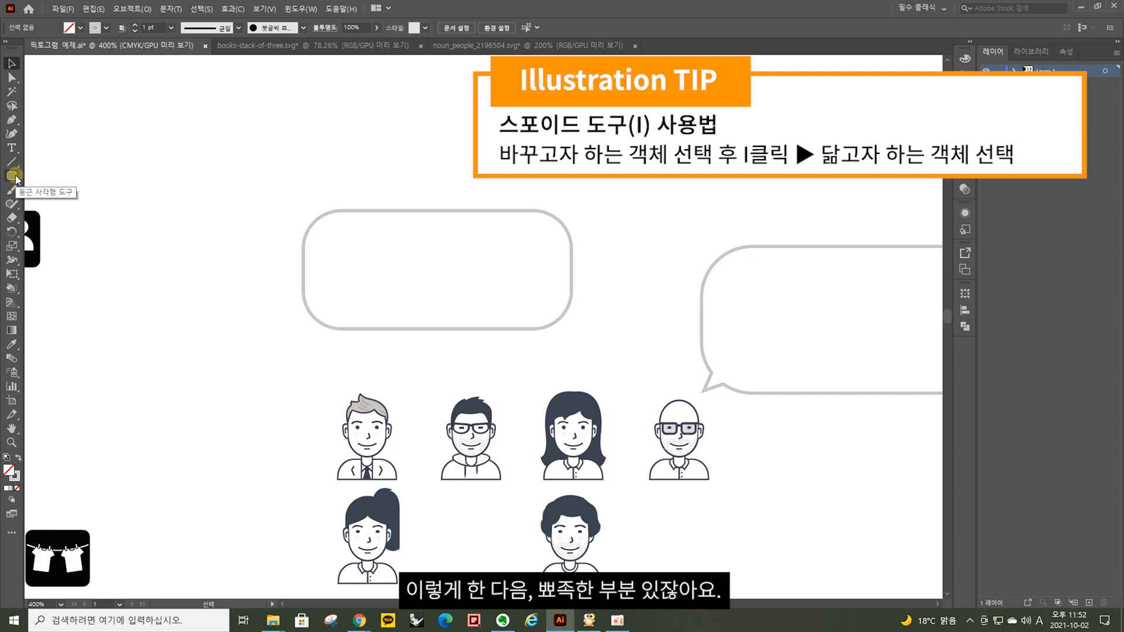
- Draw an open V-shaped tail with the Pen tool across the rounded rectangle's lower edge, near its lower-left corner
{"action": "left_click", "coordinate": [12, 119]}
{"action": "left_click", "coordinate": [343, 320]}
{"action": "left_click", "coordinate": [342, 352]}
{"action": "left_click", "coordinate": [362, 321]}
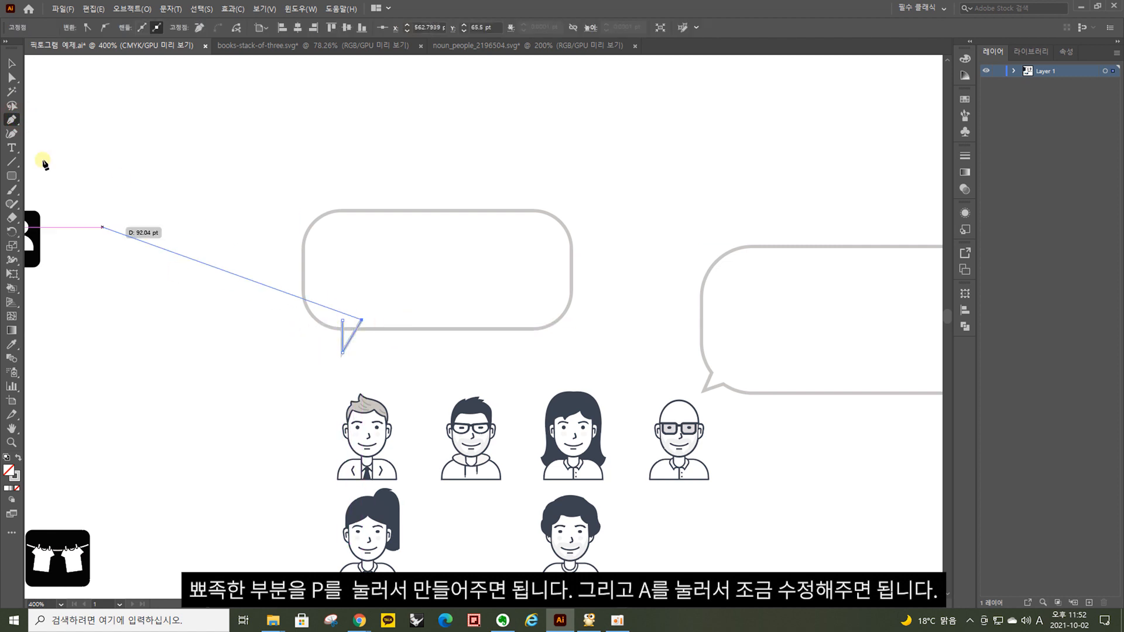
{"action": "left_click", "coordinate": [12, 63]}
{"action": "left_click", "coordinate": [193, 319]}
- Move only the tail's tip point outward to the left so the tail slants away from the rectangle
{"action": "left_click", "coordinate": [243, 303], "text": "ctrl"}
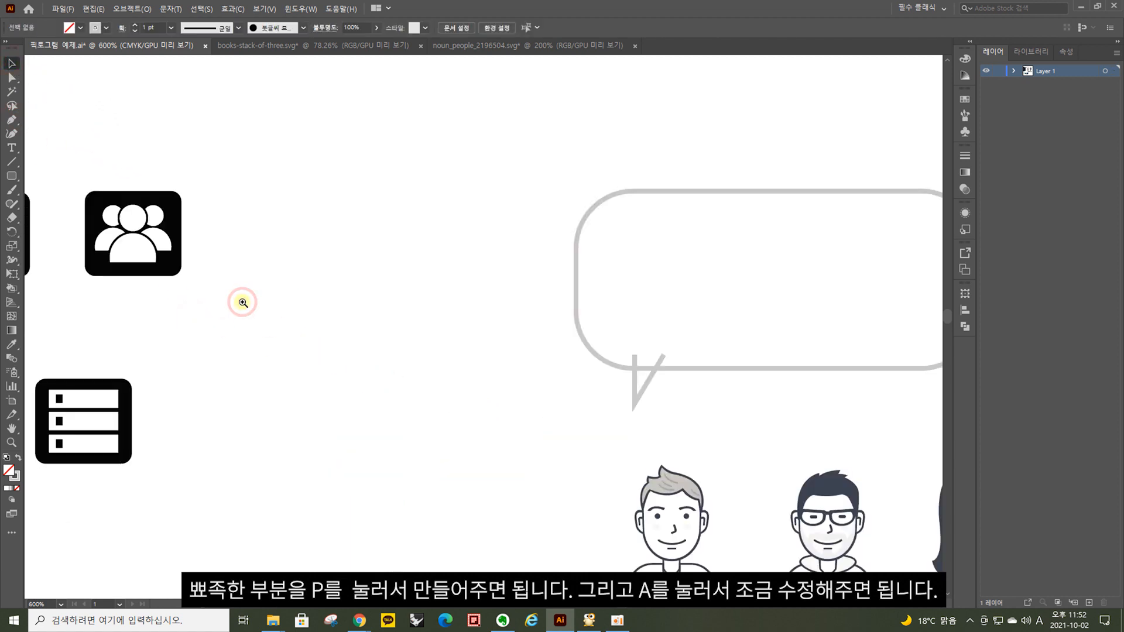
{"action": "left_click_drag", "start_coordinate": [676, 422], "coordinate": [608, 409]}
{"action": "left_click", "coordinate": [683, 410]}
- Select the rounded rectangle together with its tail and merge them into one speech bubble outline with Pathfinder Unite
{"action": "key", "text": "v"}
{"action": "left_click_drag", "start_coordinate": [772, 413], "coordinate": [641, 345]}
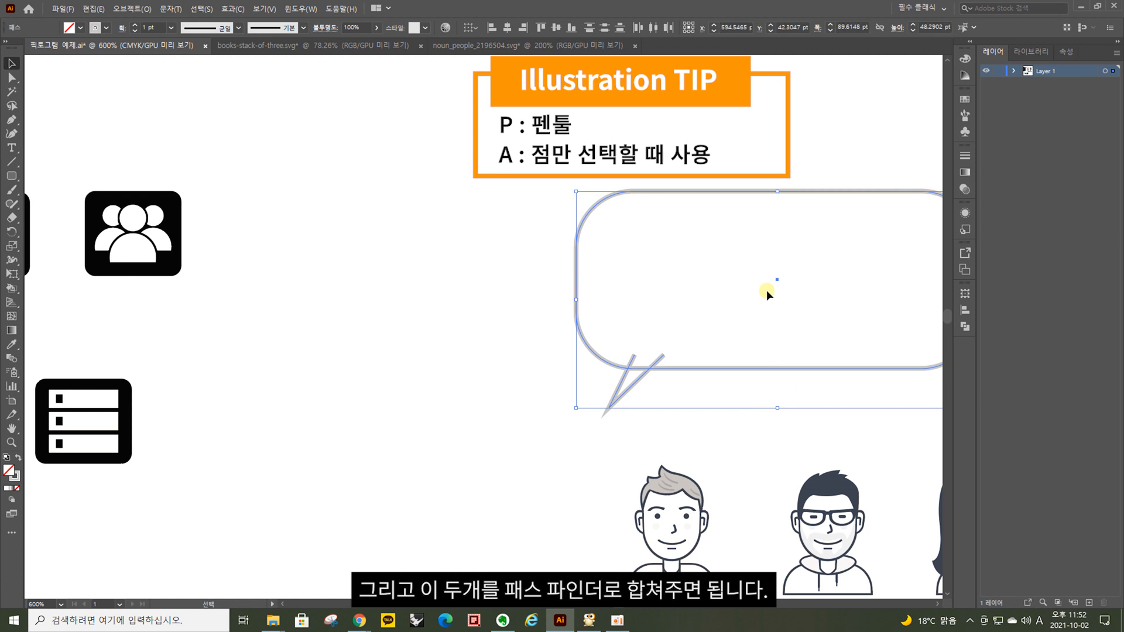
{"action": "left_click", "coordinate": [966, 325]}
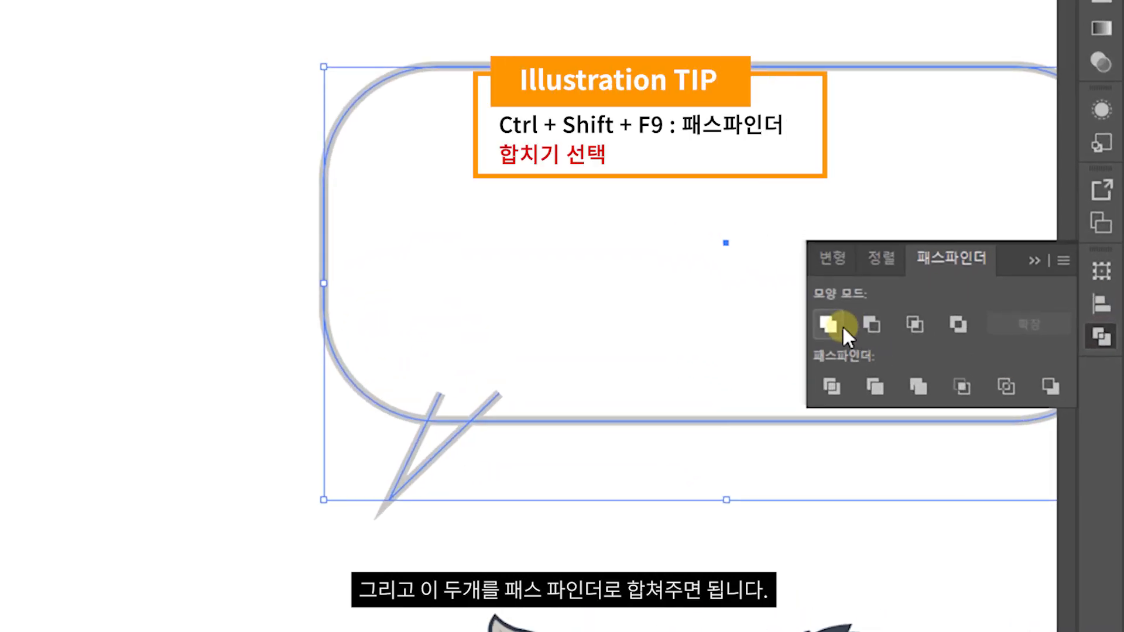
{"action": "left_click", "coordinate": [827, 320]}
{"action": "left_click", "coordinate": [578, 486]}
- Move the merged speech bubble so its tail points at the head of the grey-haired avatar with a tie in the first row
{"action": "left_click", "coordinate": [346, 447], "text": "ctrl+alt"}
{"action": "left_click_drag", "start_coordinate": [644, 497], "coordinate": [198, 491]}
{"action": "left_click_drag", "start_coordinate": [51, 319], "coordinate": [156, 329]}
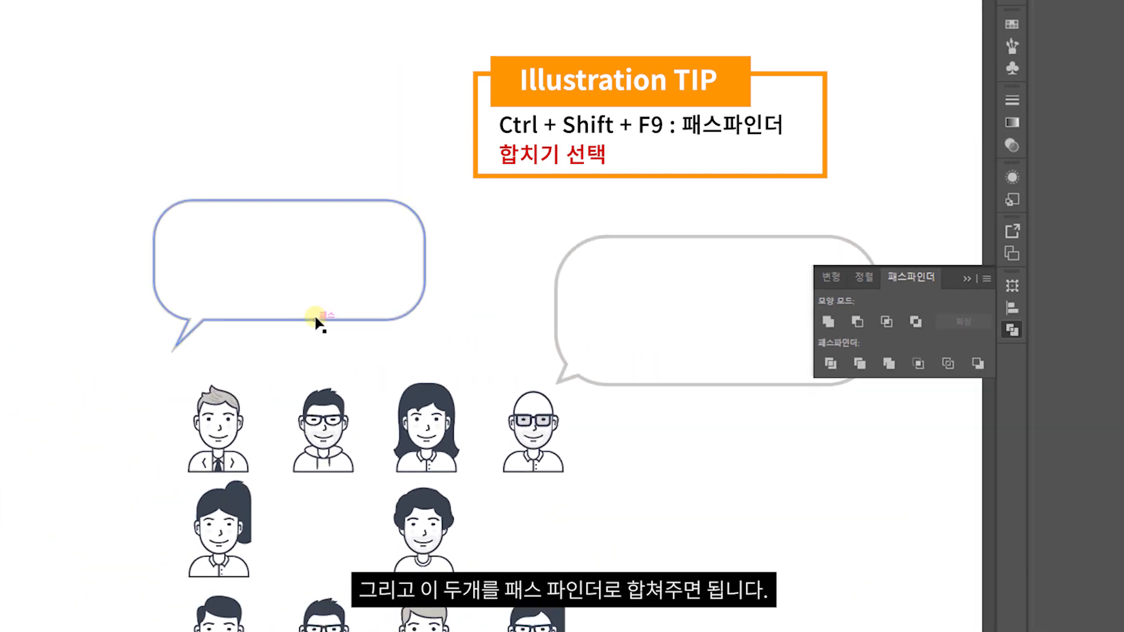
{"action": "left_click_drag", "start_coordinate": [492, 325], "coordinate": [494, 343]}
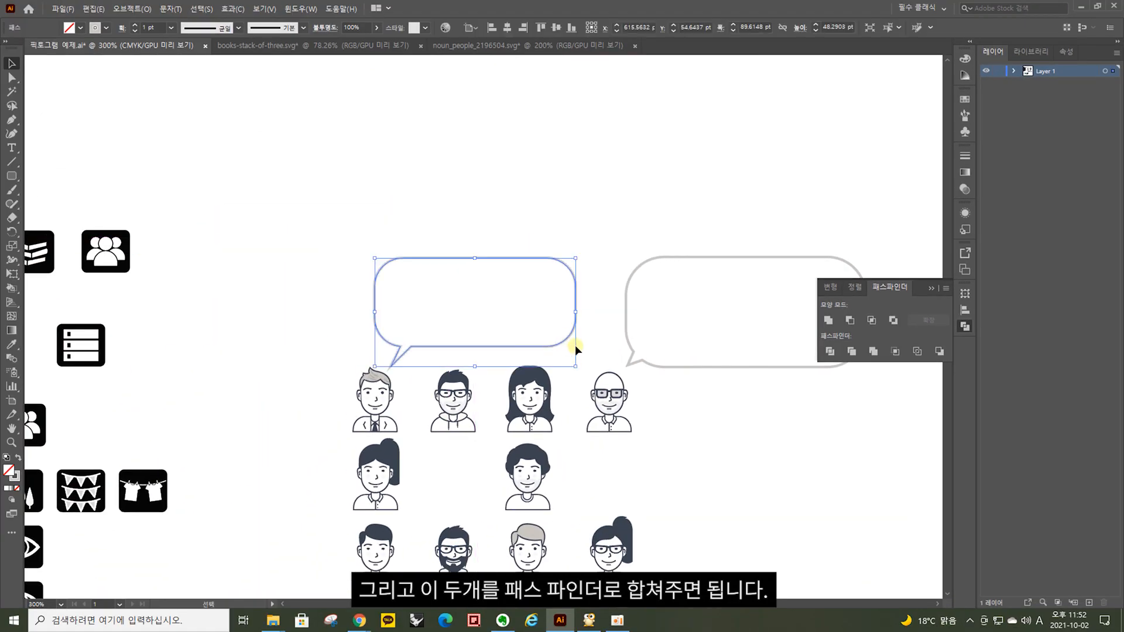
{"action": "left_click", "coordinate": [754, 463]}
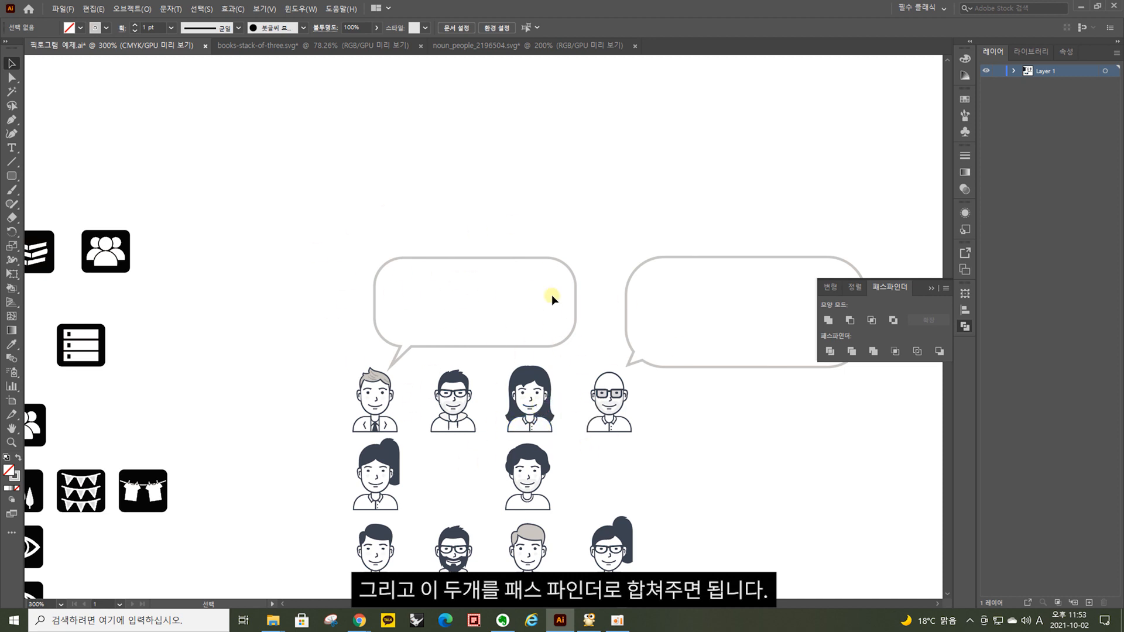
{"action": "scroll", "coordinate": [537, 434], "scroll_direction": "down", "scroll_amount": 4}
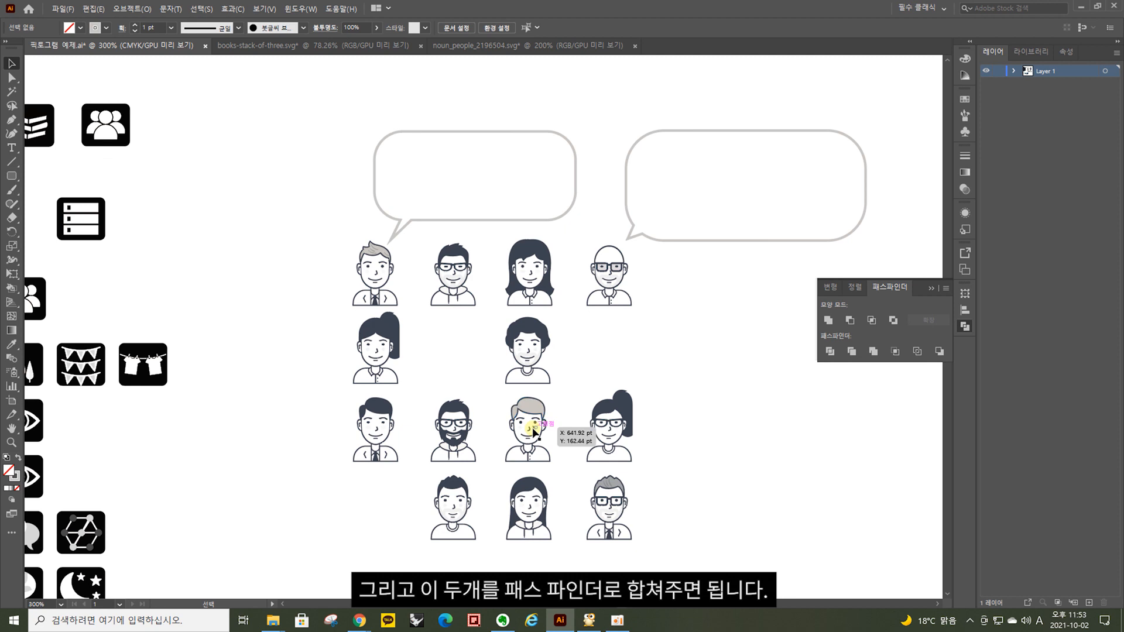
{"action": "scroll", "coordinate": [533, 436], "scroll_direction": "up", "scroll_amount": 2}
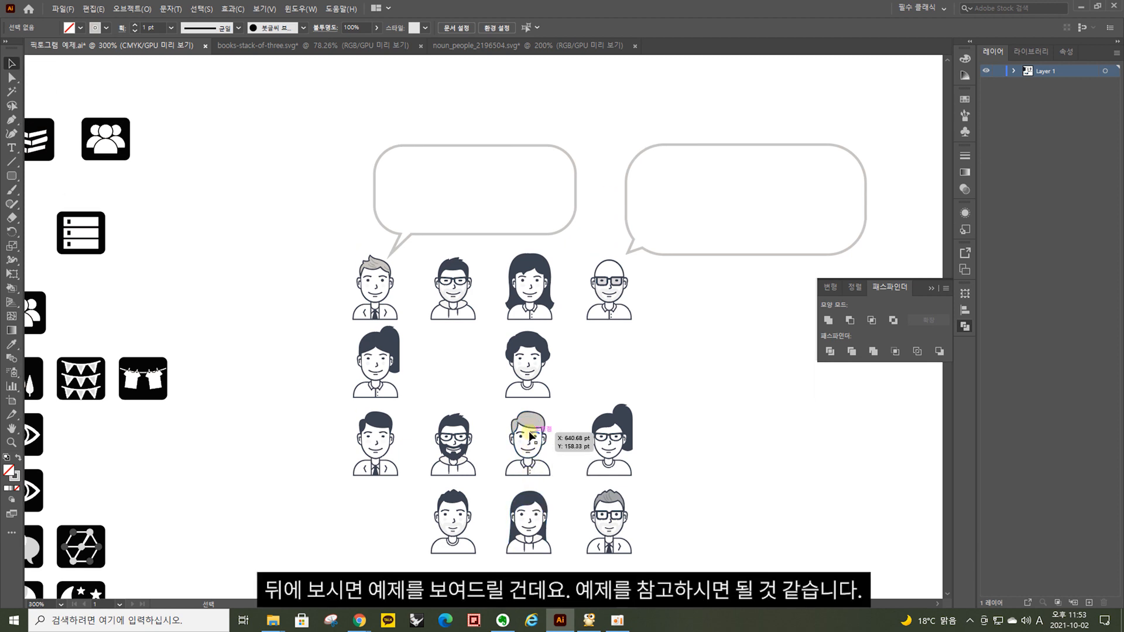